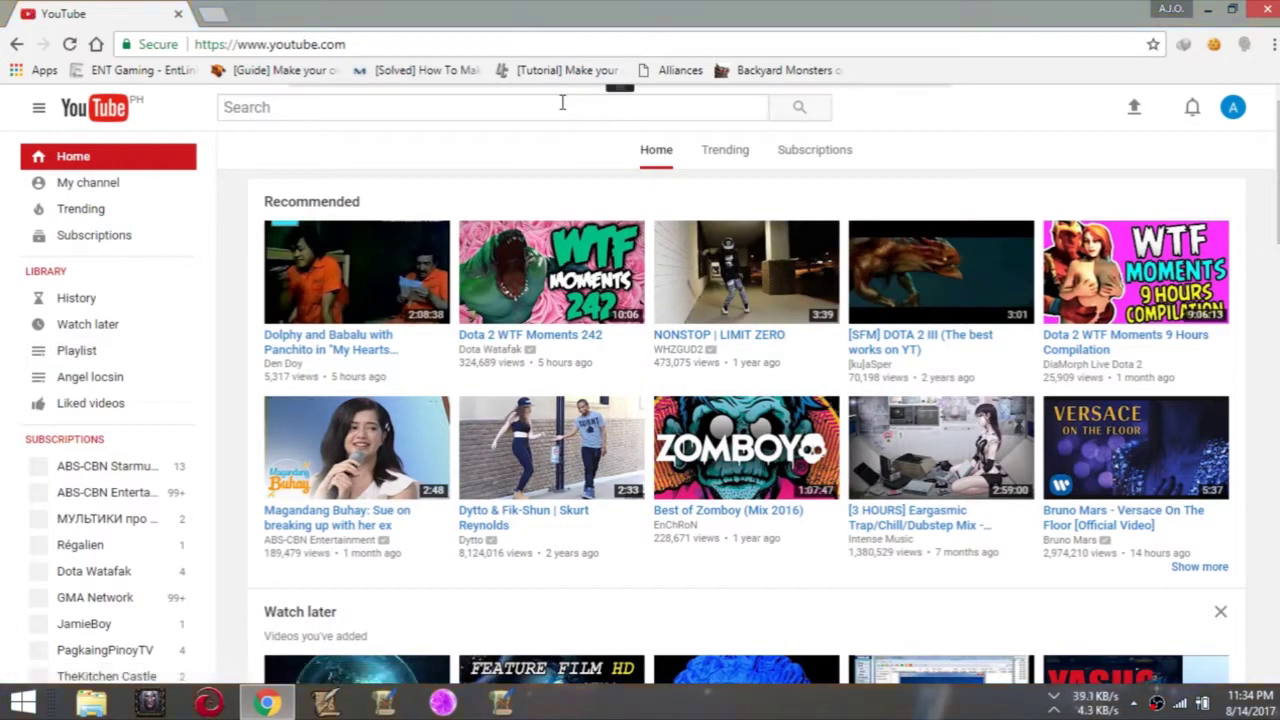
# Step: Search YouTube for "dota2 items_game.txt injector" and open the video "How to MOD DOTA2 using items_game.txt injector"
pyautogui.write('dota2 ite')
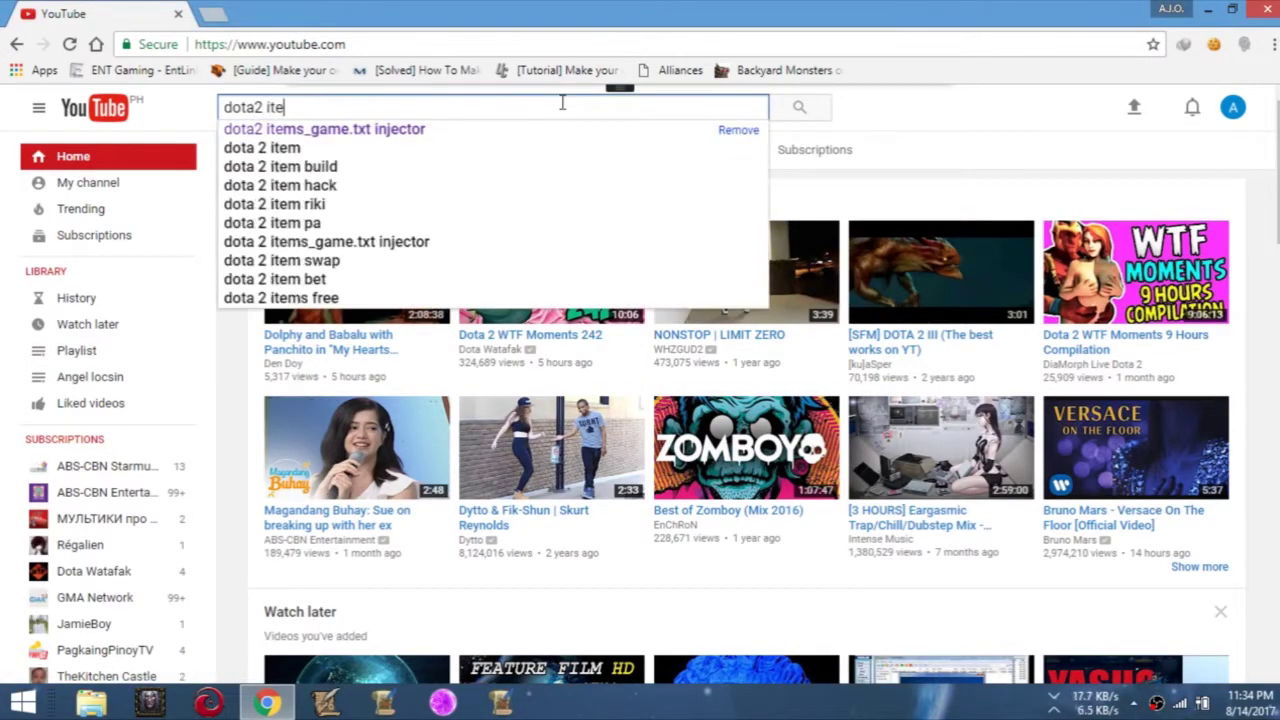
pyautogui.press('Down')
pyautogui.press('Return')
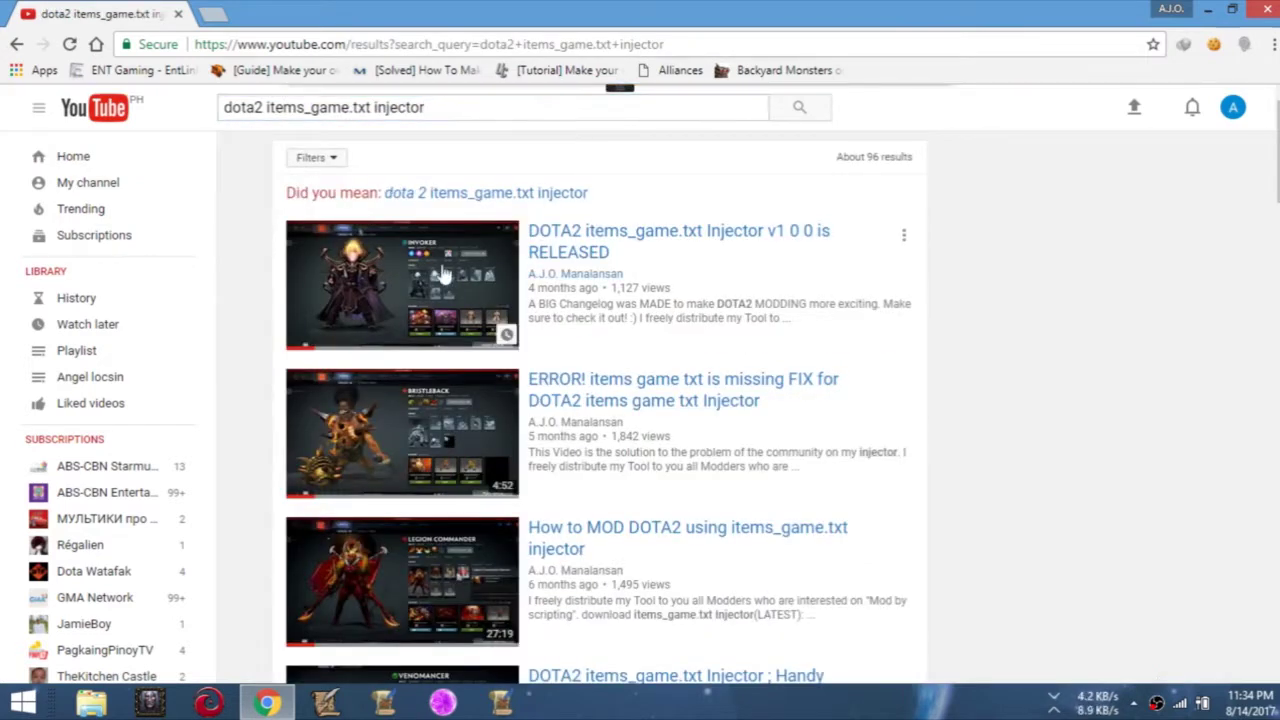
pyautogui.scroll(-1, 429, 294)
pyautogui.scroll(-1, 441, 413)
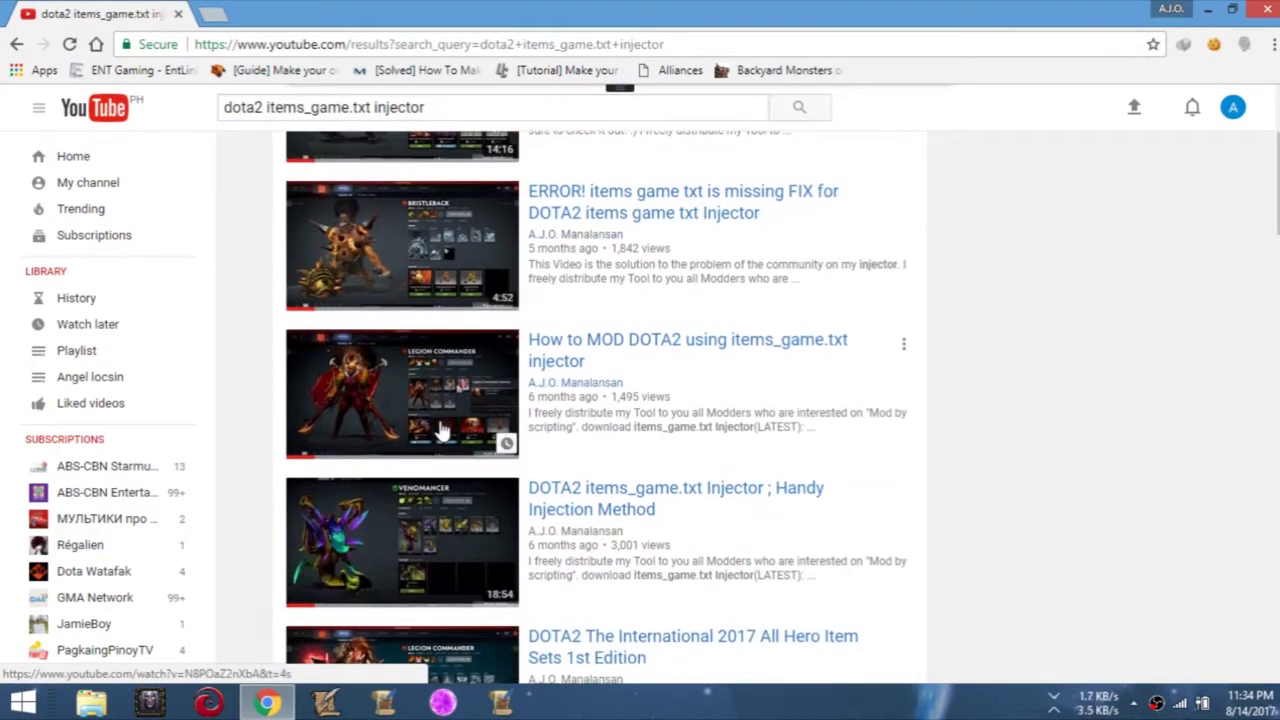
pyautogui.scroll(-2, 405, 600)
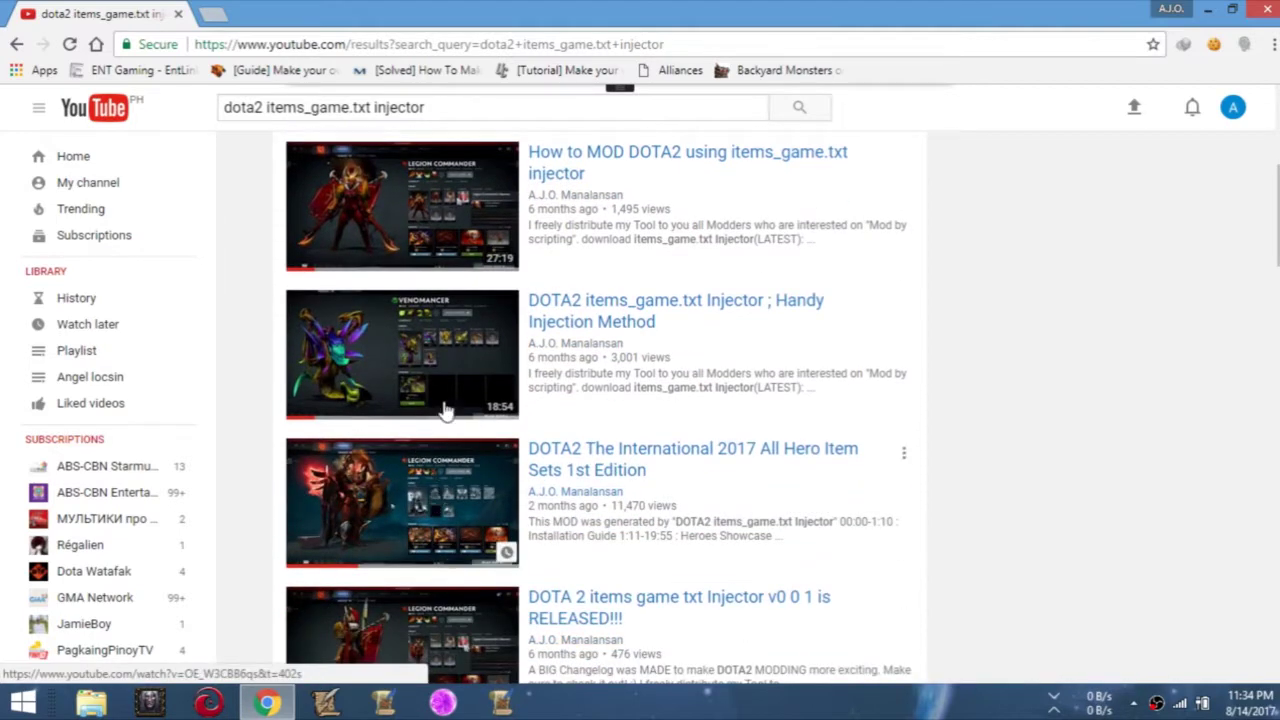
pyautogui.scroll(1, 463, 230)
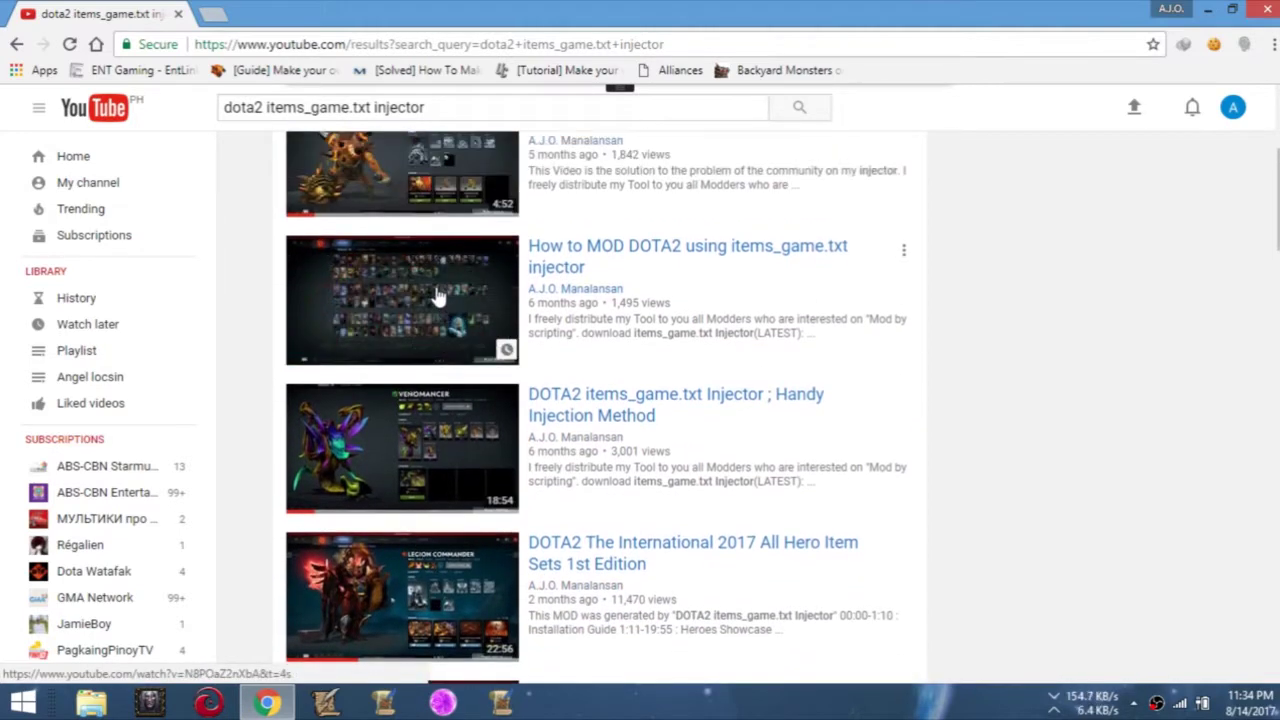
pyautogui.click(437, 295)
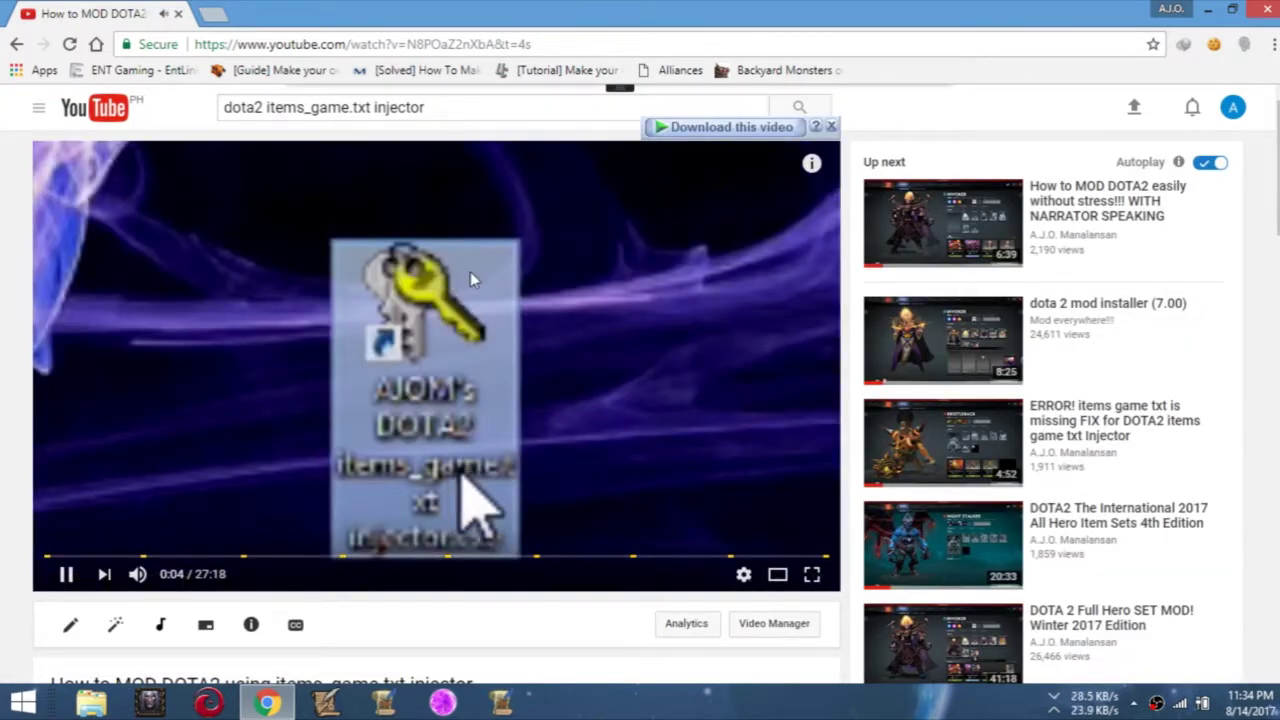
# Step: Expand the video description and open the injector's MediaFire page through the microify.com/2zci link, skipping the ad
pyautogui.scroll(-3, 3, 283)
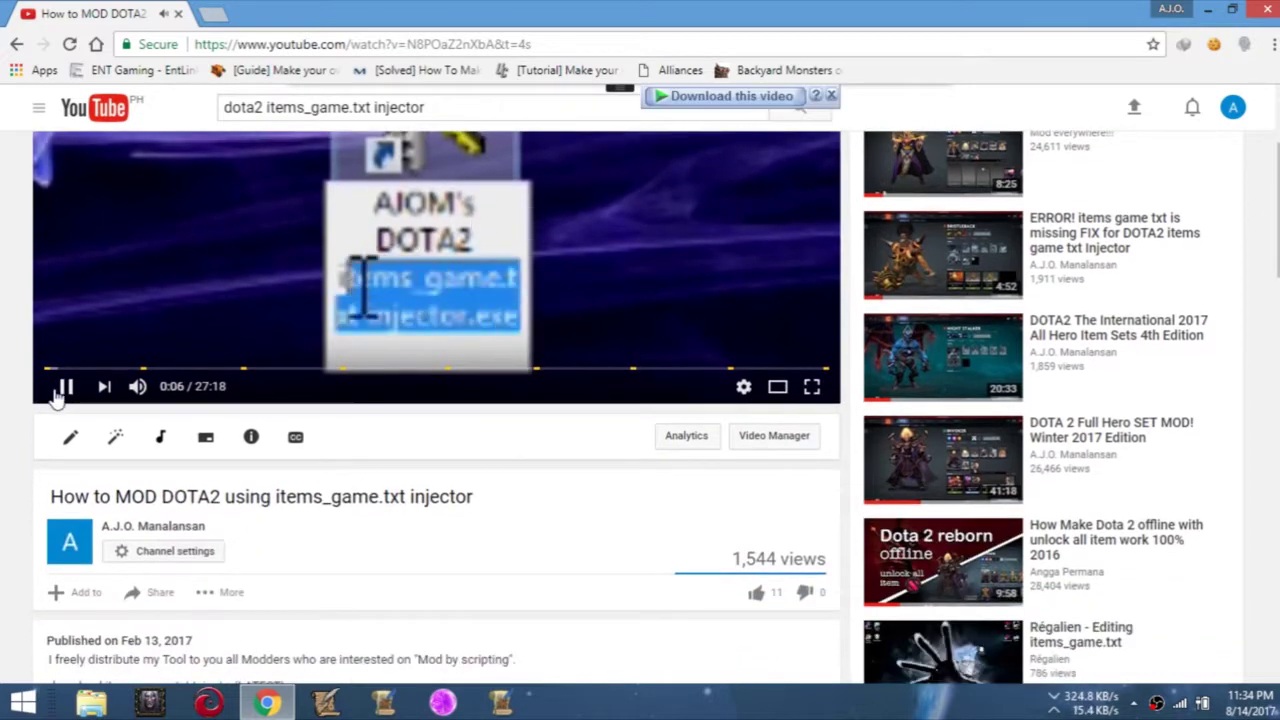
pyautogui.scroll(-4, 214, 463)
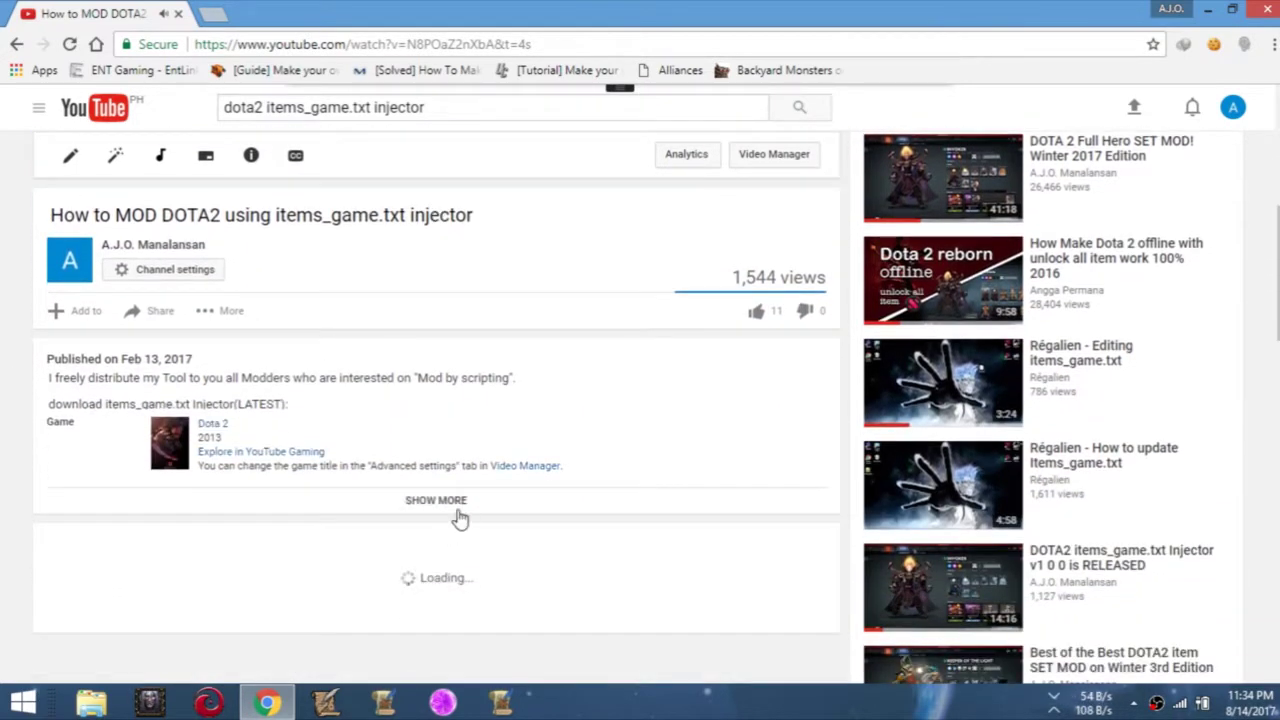
pyautogui.click(452, 505)
pyautogui.scroll(-1, 200, 489)
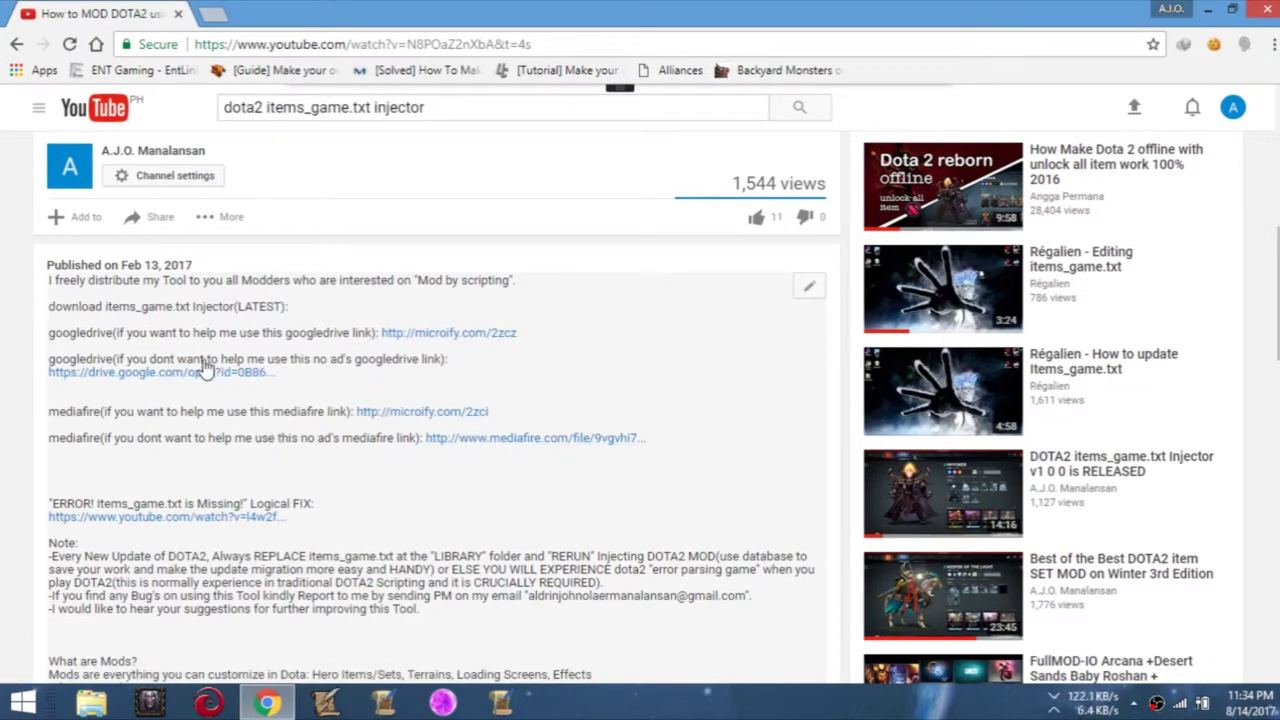
pyautogui.click(452, 334)
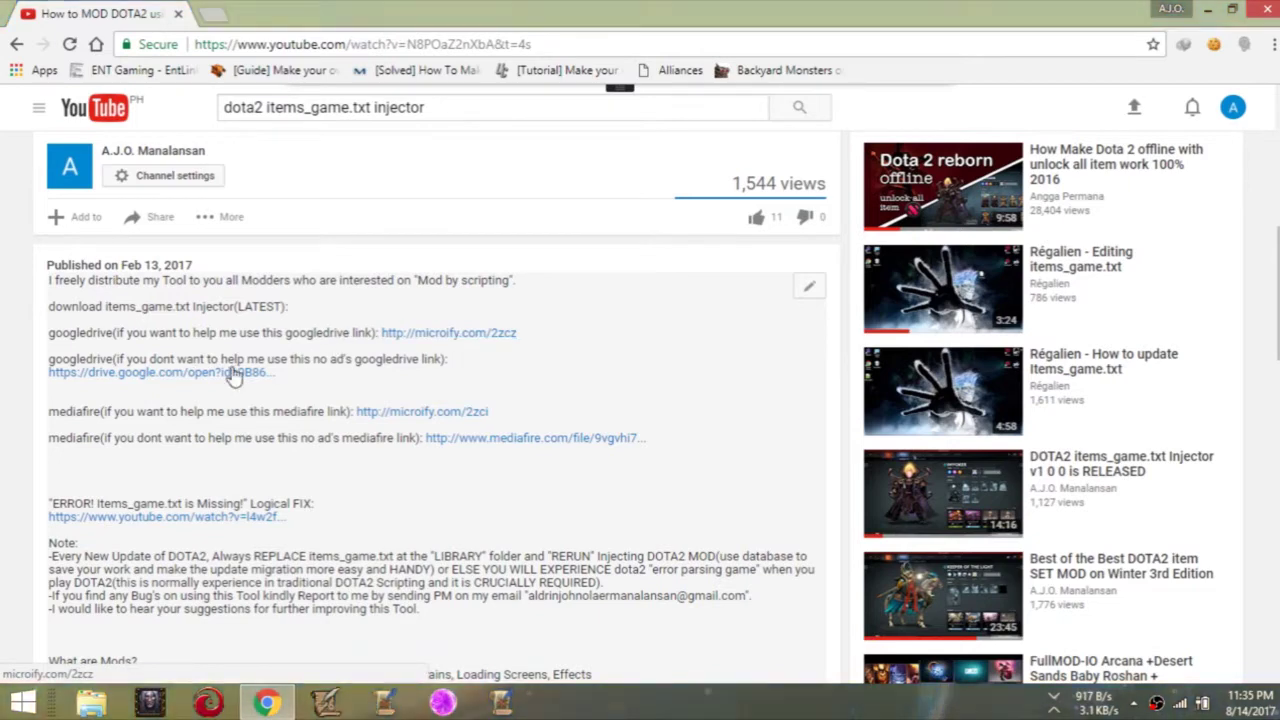
pyautogui.rightClick(450, 414)
pyautogui.click(463, 428)
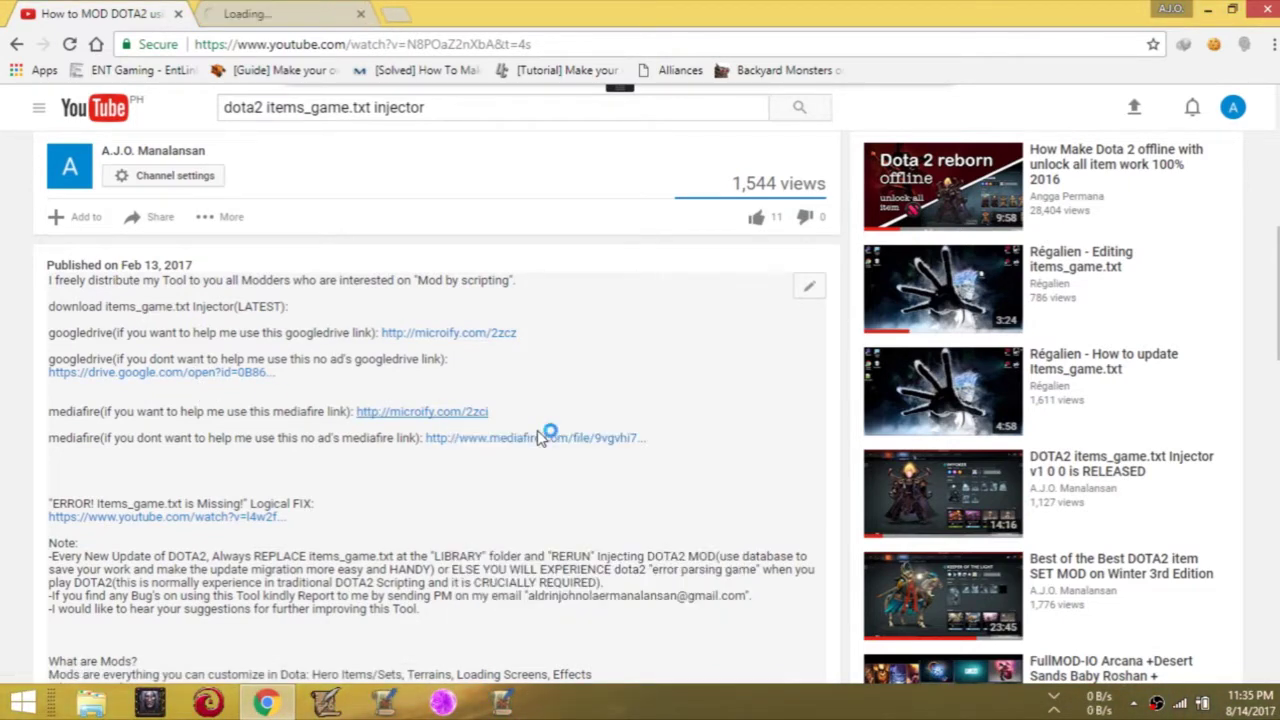
pyautogui.click(289, 10)
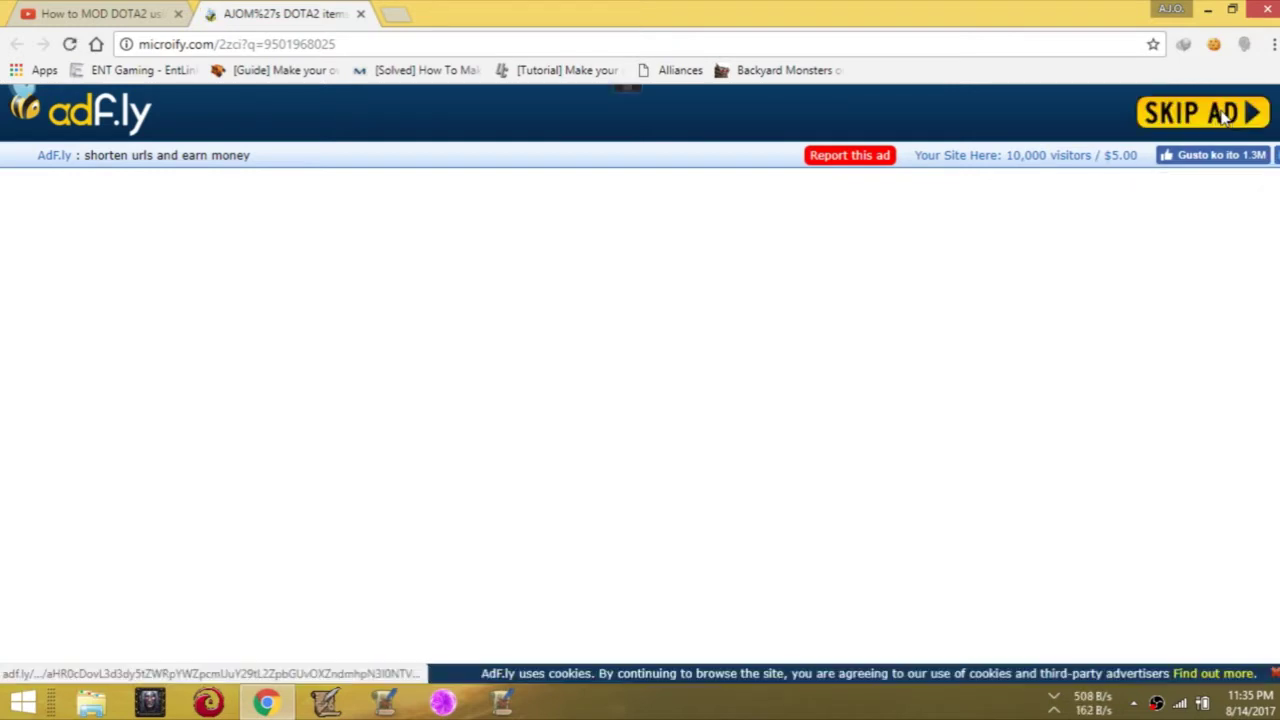
pyautogui.click(1226, 116)
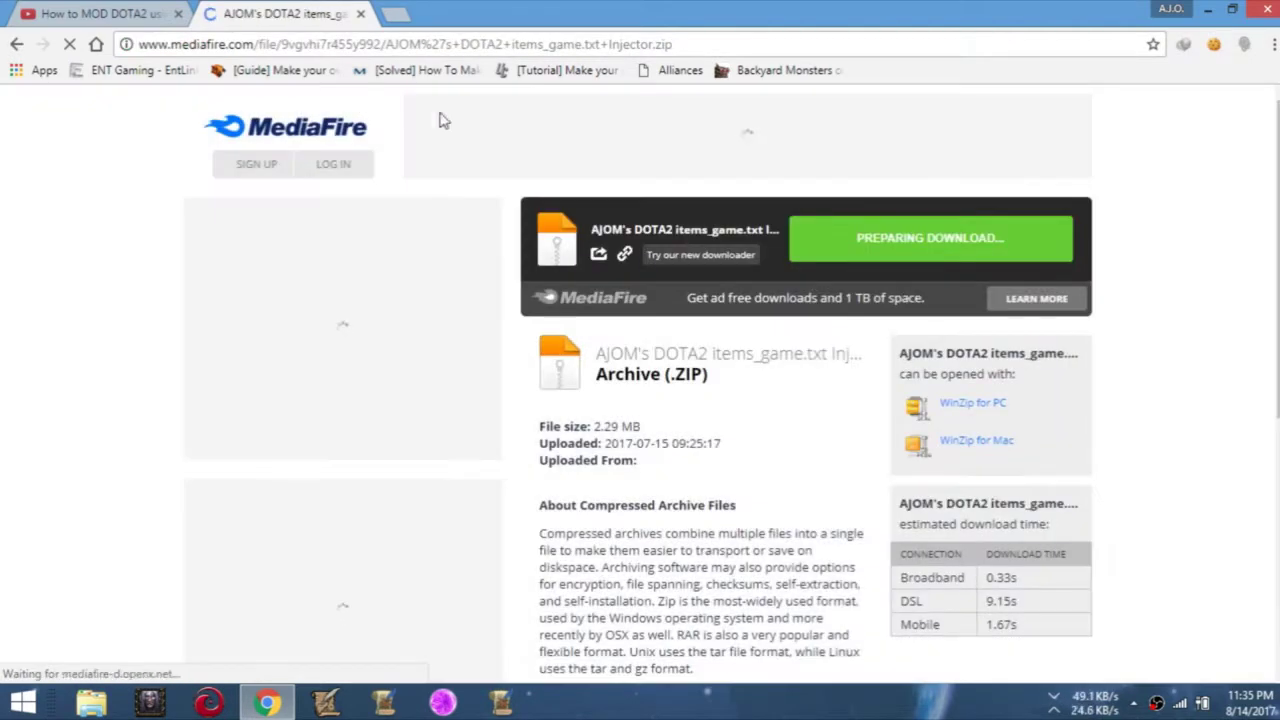
# Step: Download the AJOM's DOTA2 items_game.txt Injector ZIP archive from MediaFire and open the folder that contains it
pyautogui.click(829, 248)
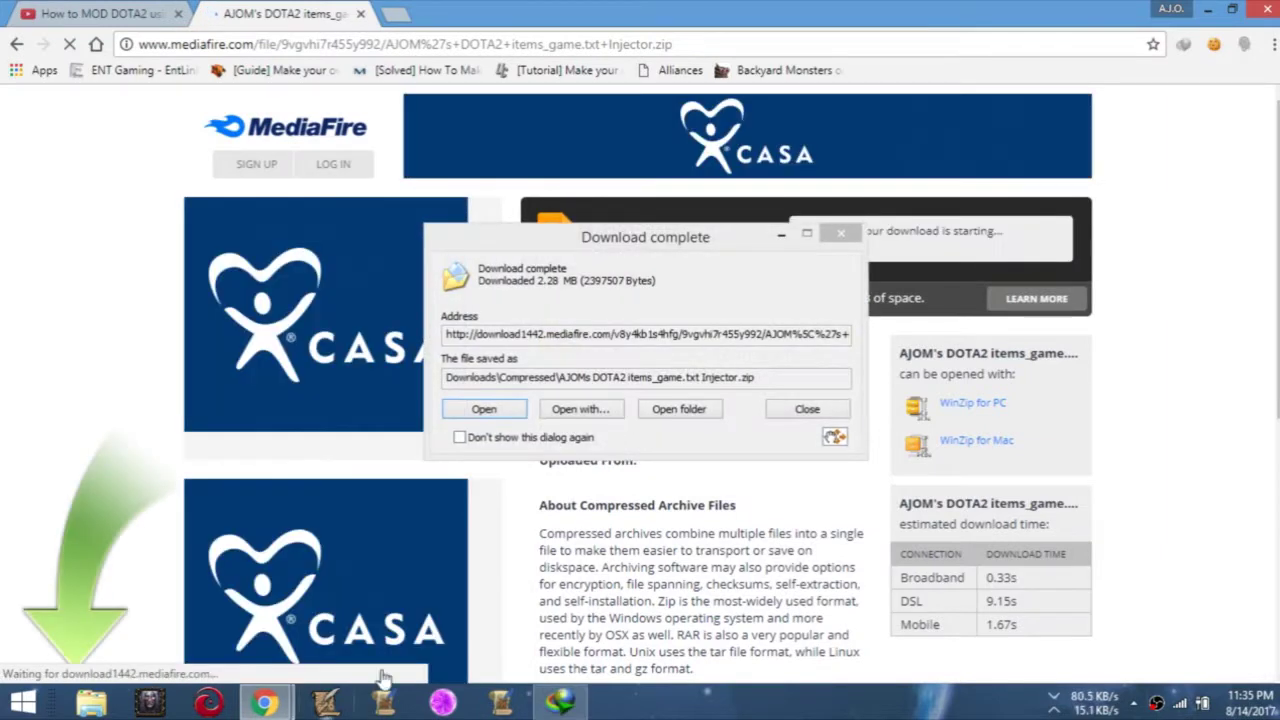
pyautogui.click(748, 336)
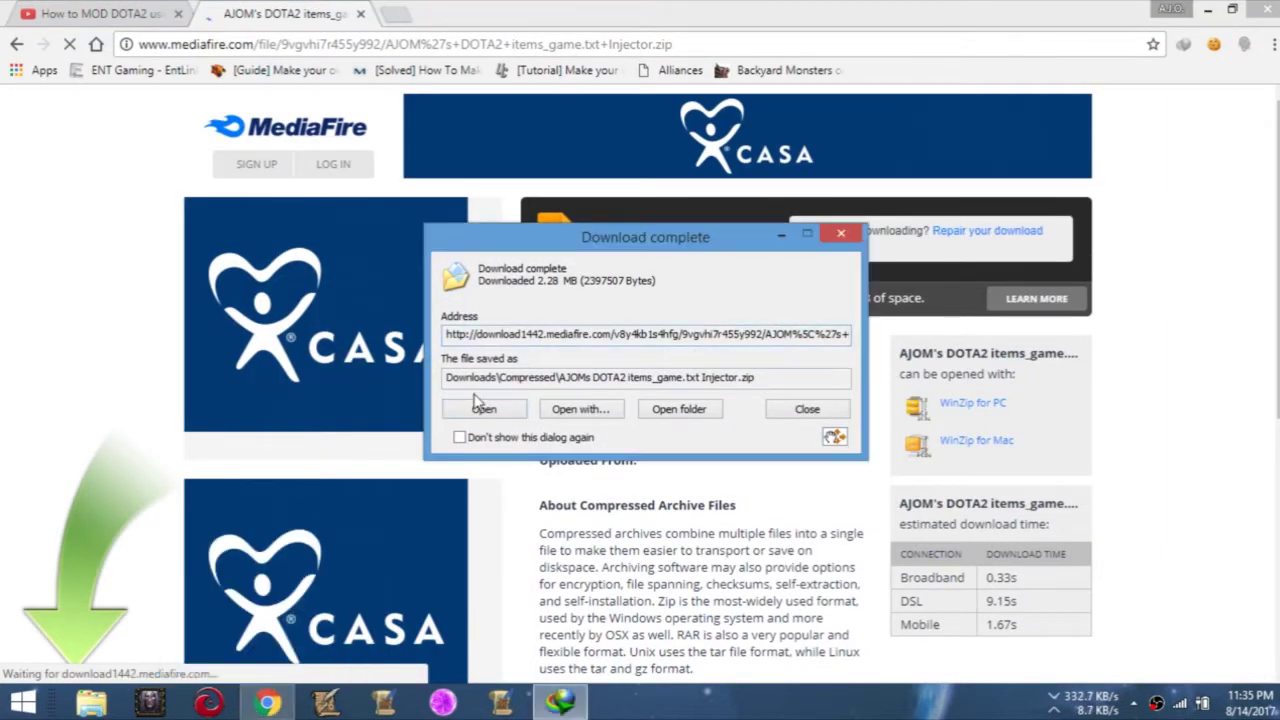
pyautogui.click(673, 411)
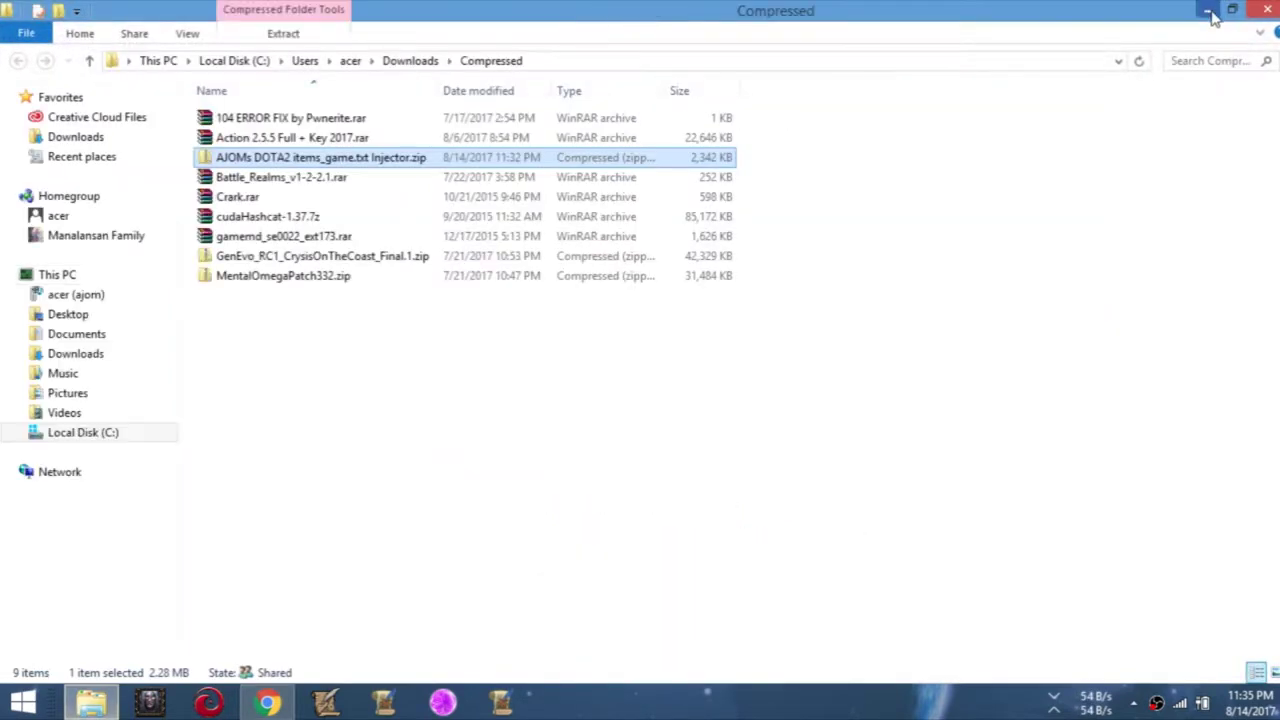
# Step: Move AJOMs DOTA2 items_game.txt Injector.zip from the Compressed folder to the desktop and close the folder window
pyautogui.click(1208, 10)
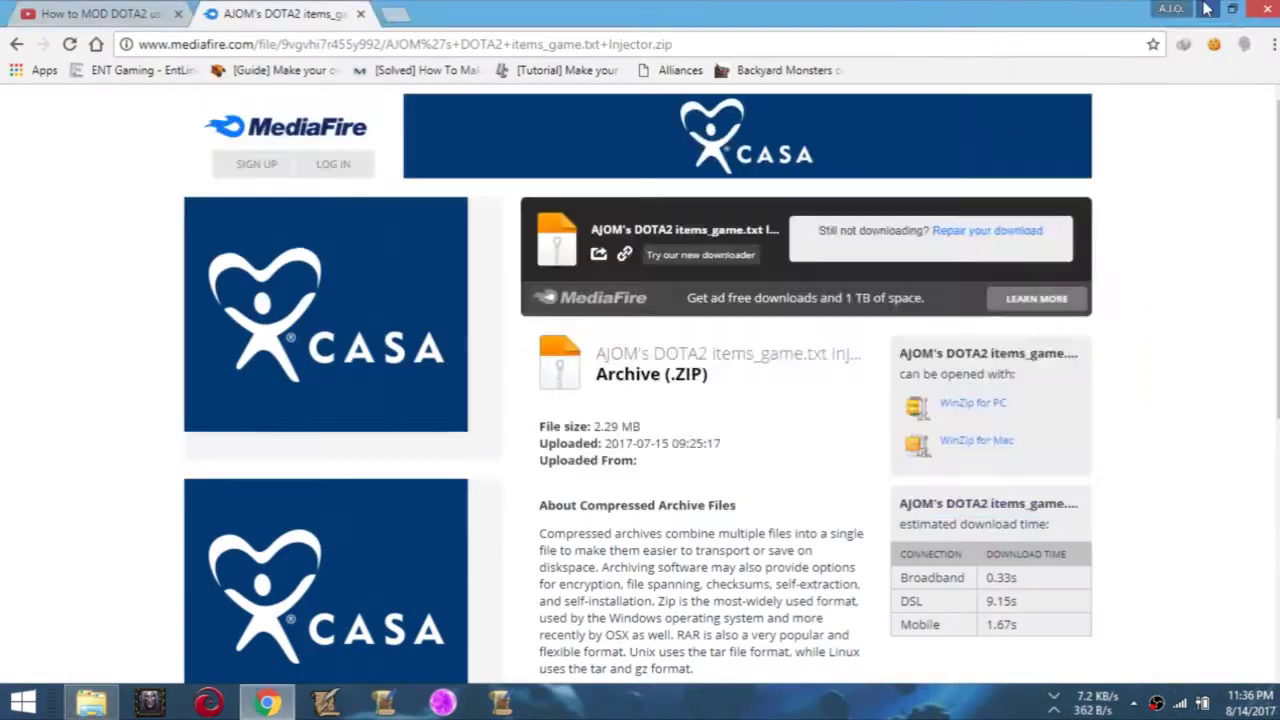
pyautogui.click(1208, 10)
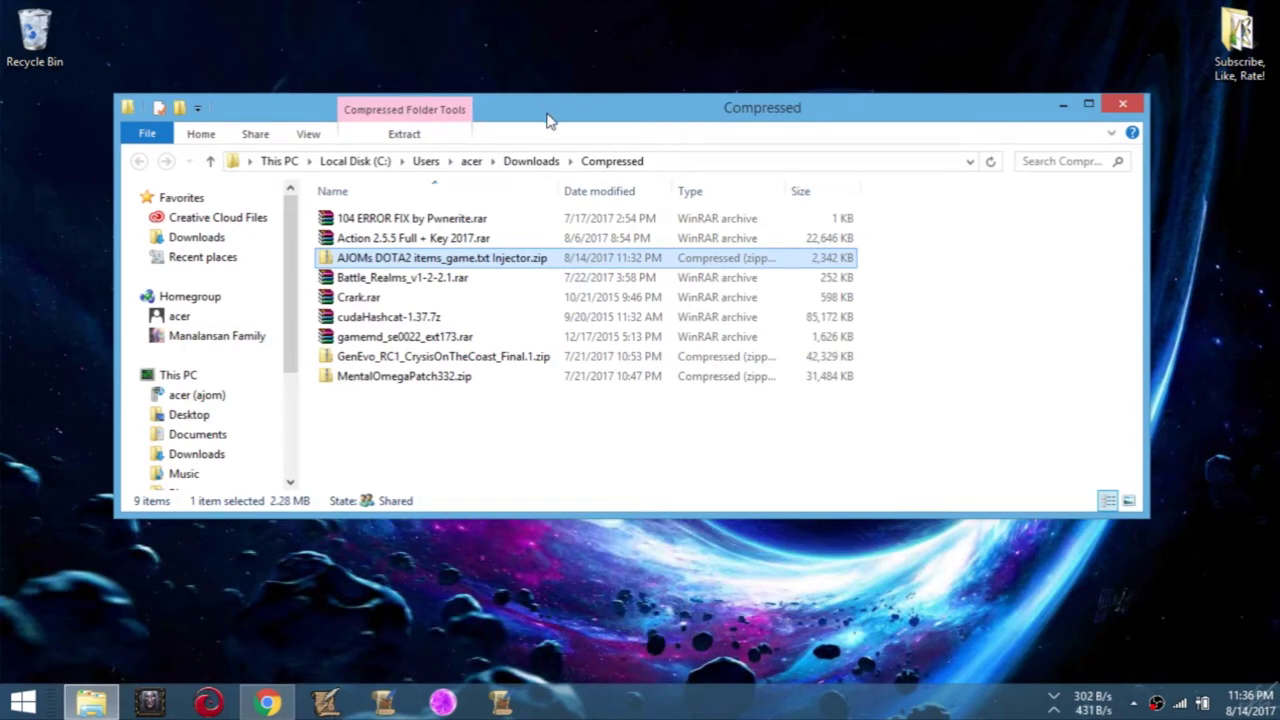
pyautogui.moveTo(547, 120); pyautogui.dragTo(766, 487)
pyautogui.moveTo(676, 637); pyautogui.dragTo(608, 355)
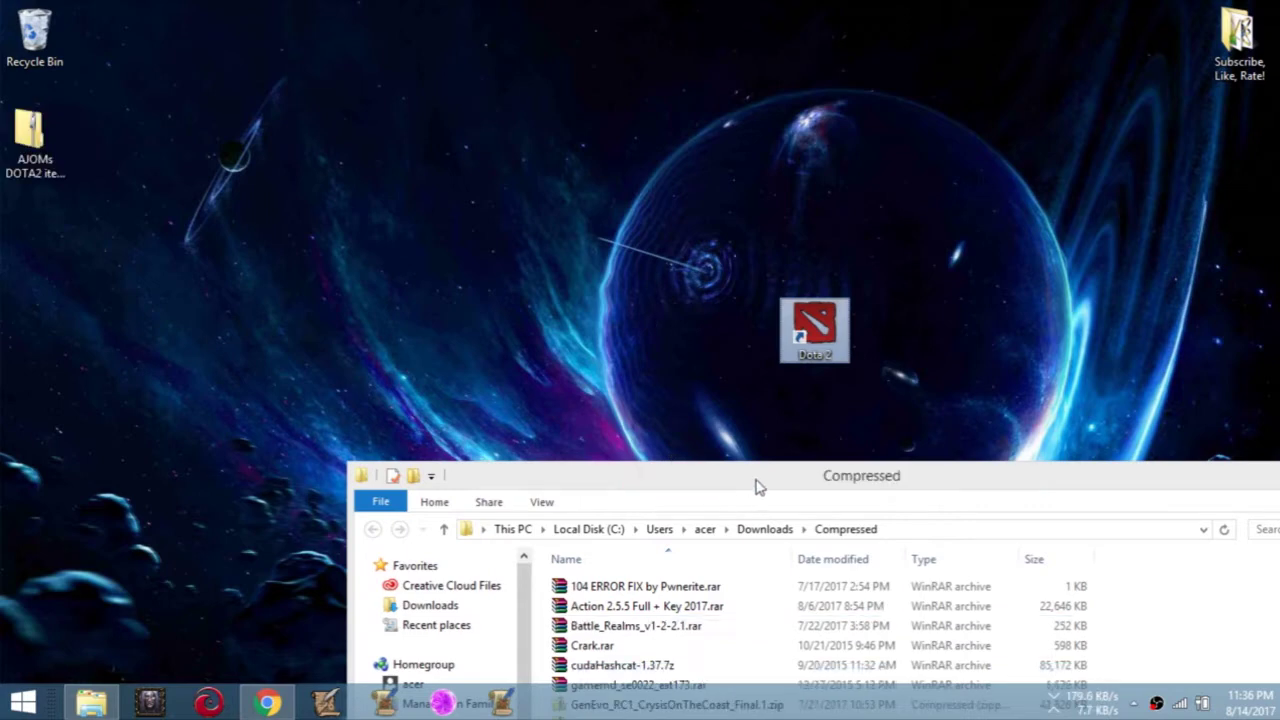
pyautogui.moveTo(768, 485); pyautogui.dragTo(727, 411)
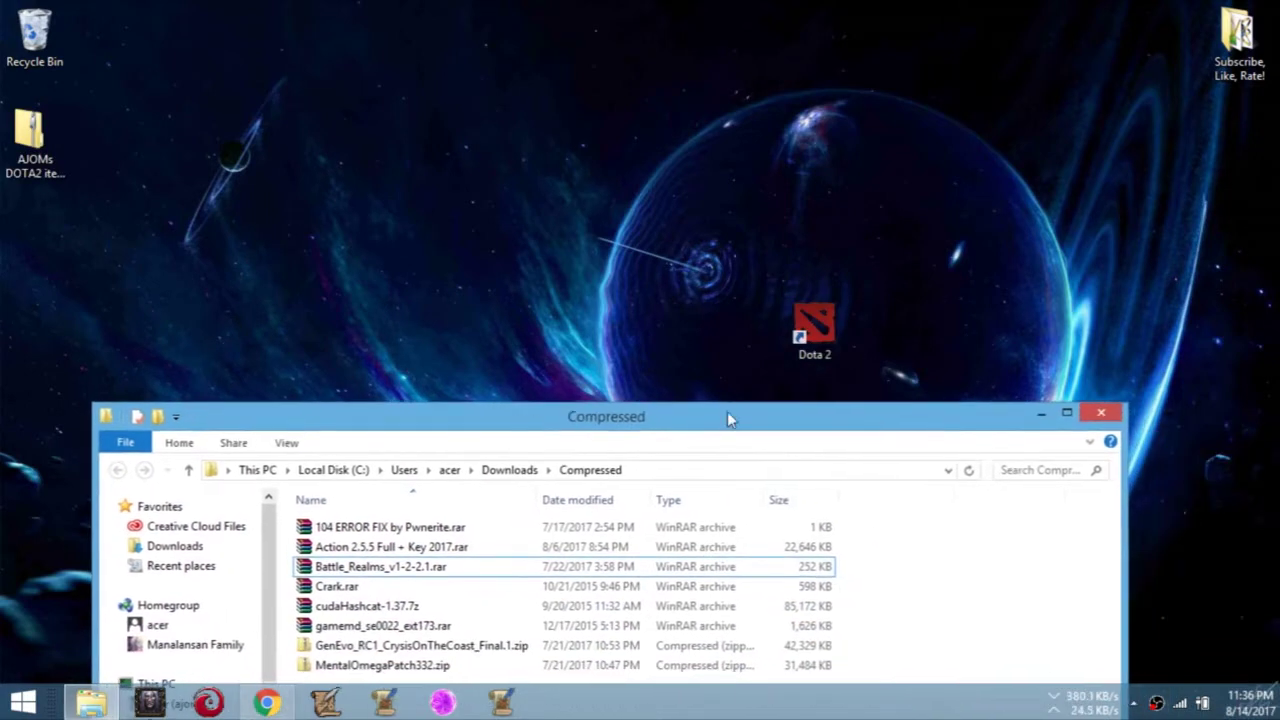
pyautogui.click(1107, 414)
# Step: Open the injector ZIP on the desktop, extract its AJOM Innovations folder to the desktop and close the archive window
pyautogui.moveTo(30, 135); pyautogui.dragTo(590, 340)
pyautogui.doubleClick(603, 335)
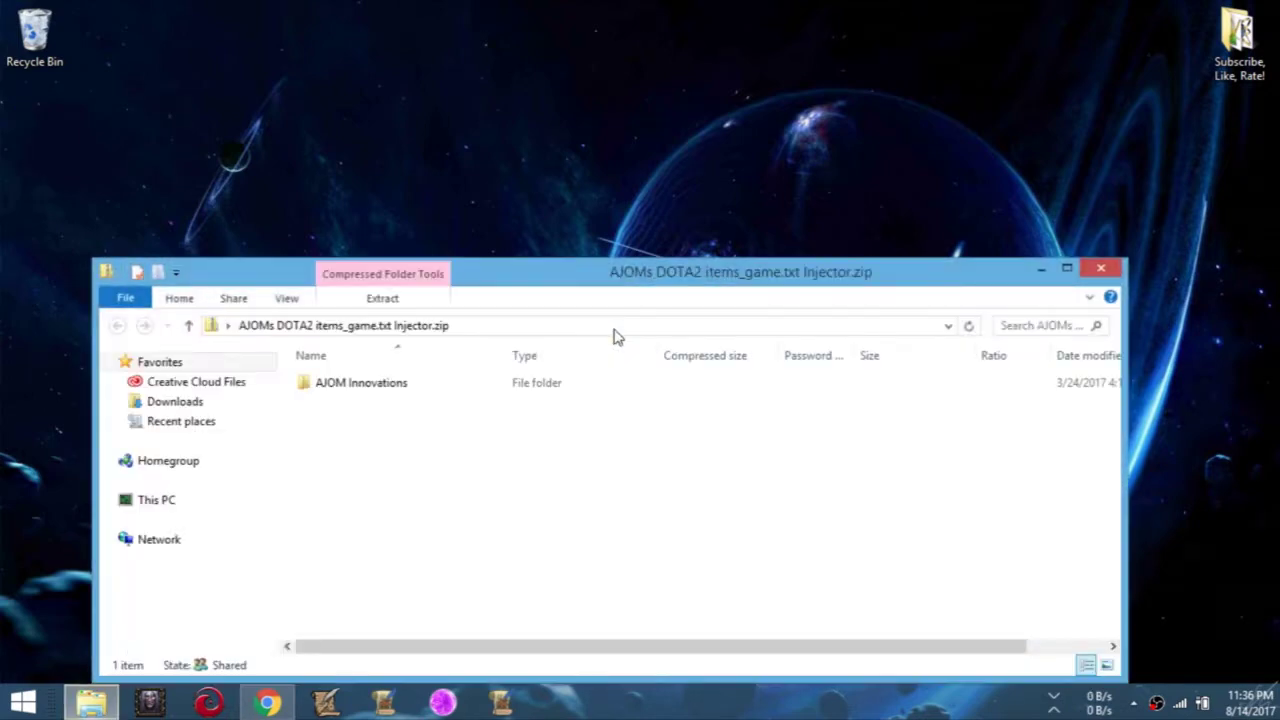
pyautogui.click(397, 392)
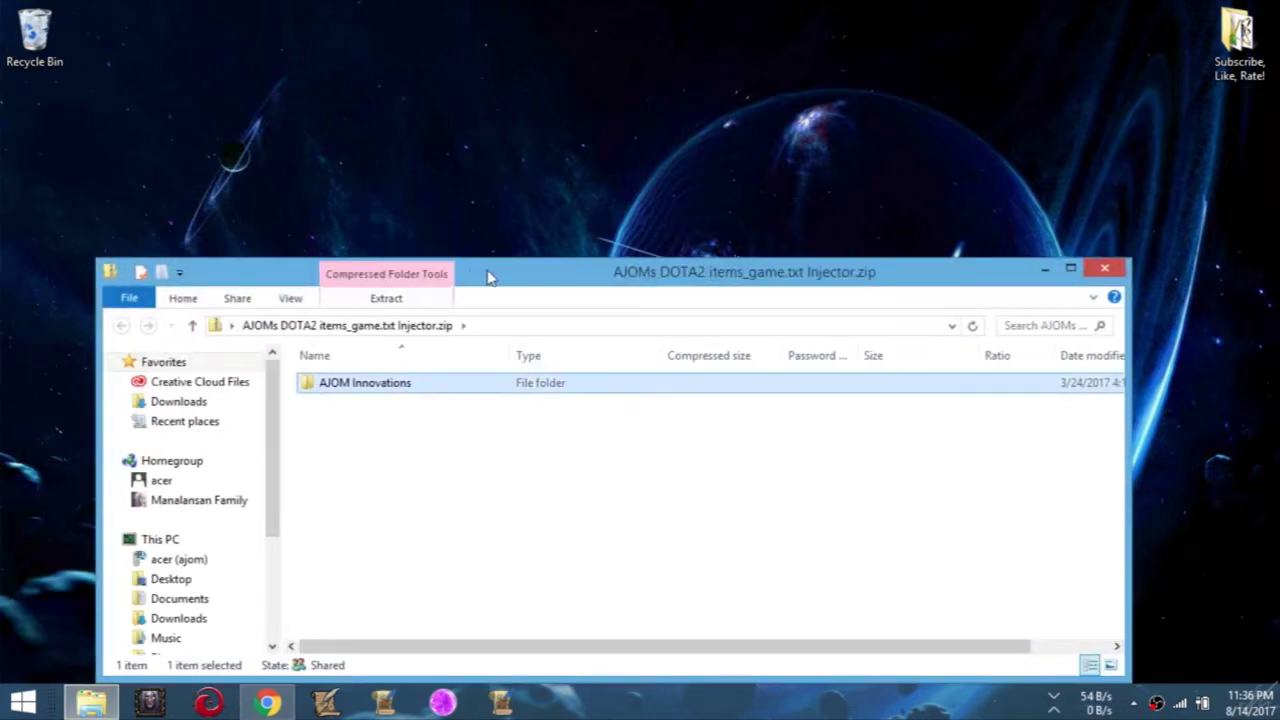
pyautogui.moveTo(487, 277); pyautogui.dragTo(917, 170)
pyautogui.moveTo(868, 285); pyautogui.dragTo(91, 239)
pyautogui.moveTo(952, 183); pyautogui.dragTo(573, 323)
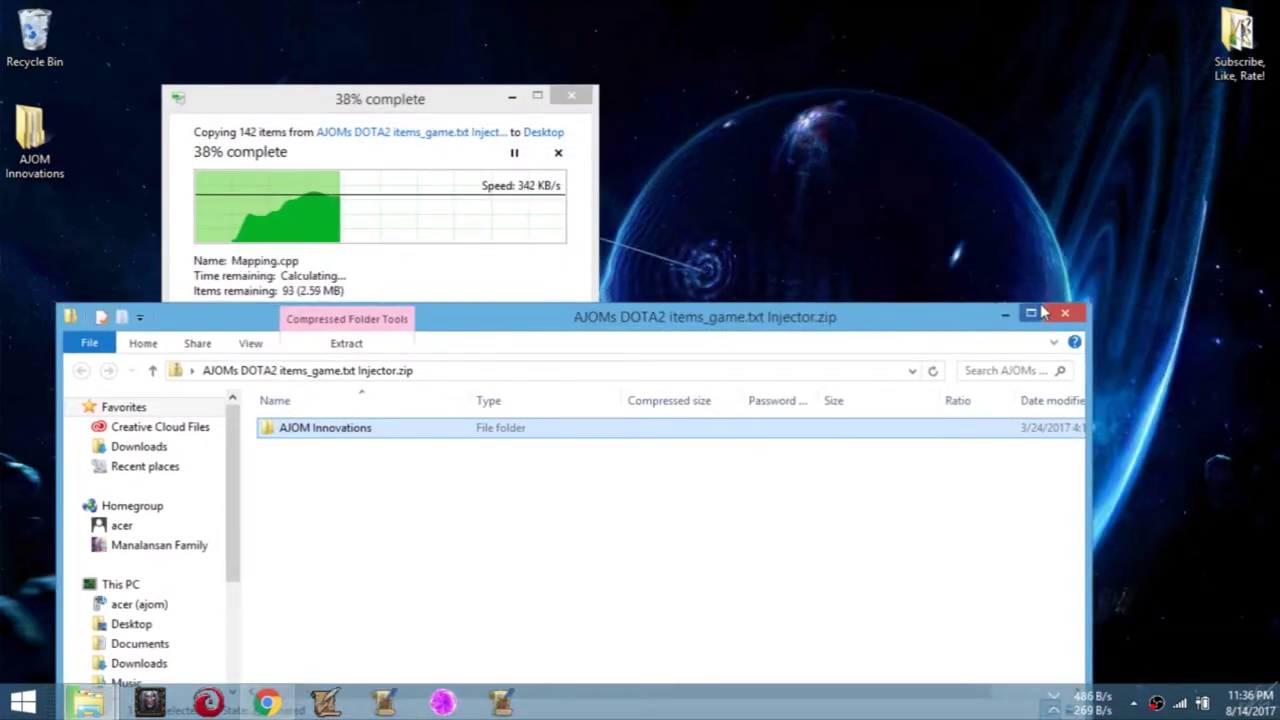
pyautogui.click(1063, 316)
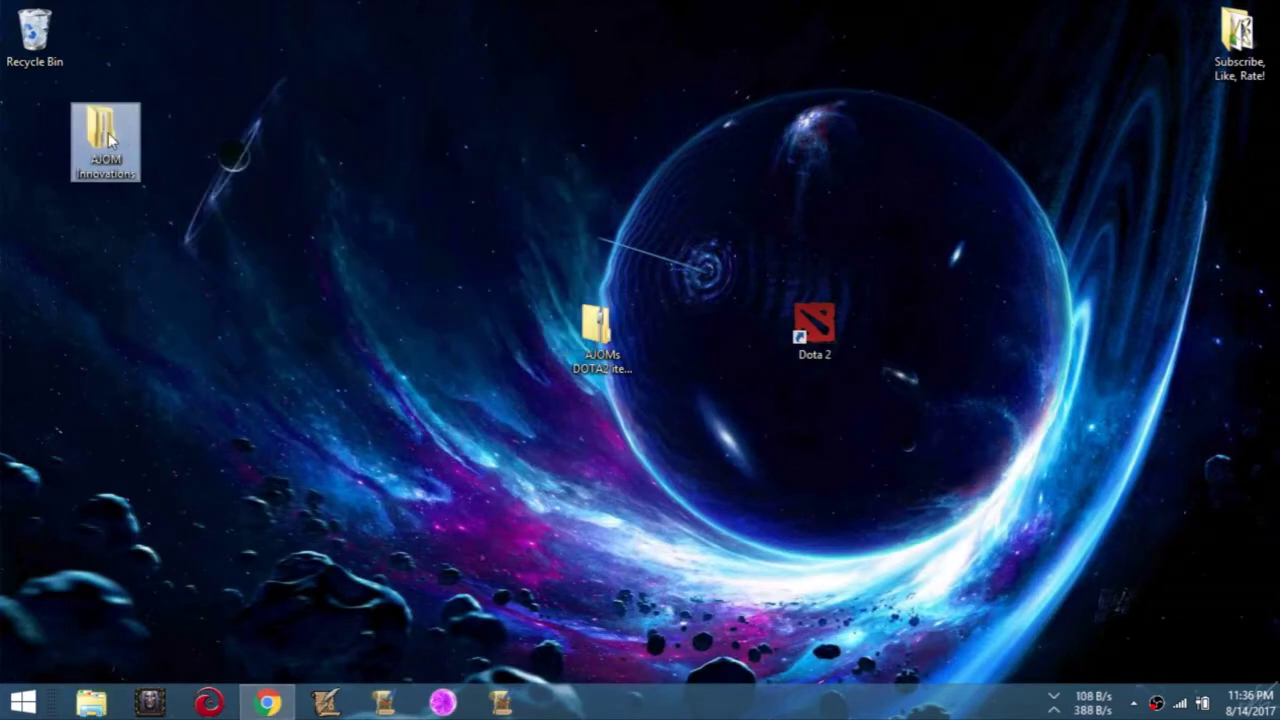
# Step: Rearrange the desktop icons and open the AJOM's DOTA2 items_game.txt Injector folder inside AJOM Innovations, showing the full file names
pyautogui.moveTo(110, 140); pyautogui.dragTo(640, 240)
pyautogui.moveTo(597, 330); pyautogui.dragTo(50, 160)
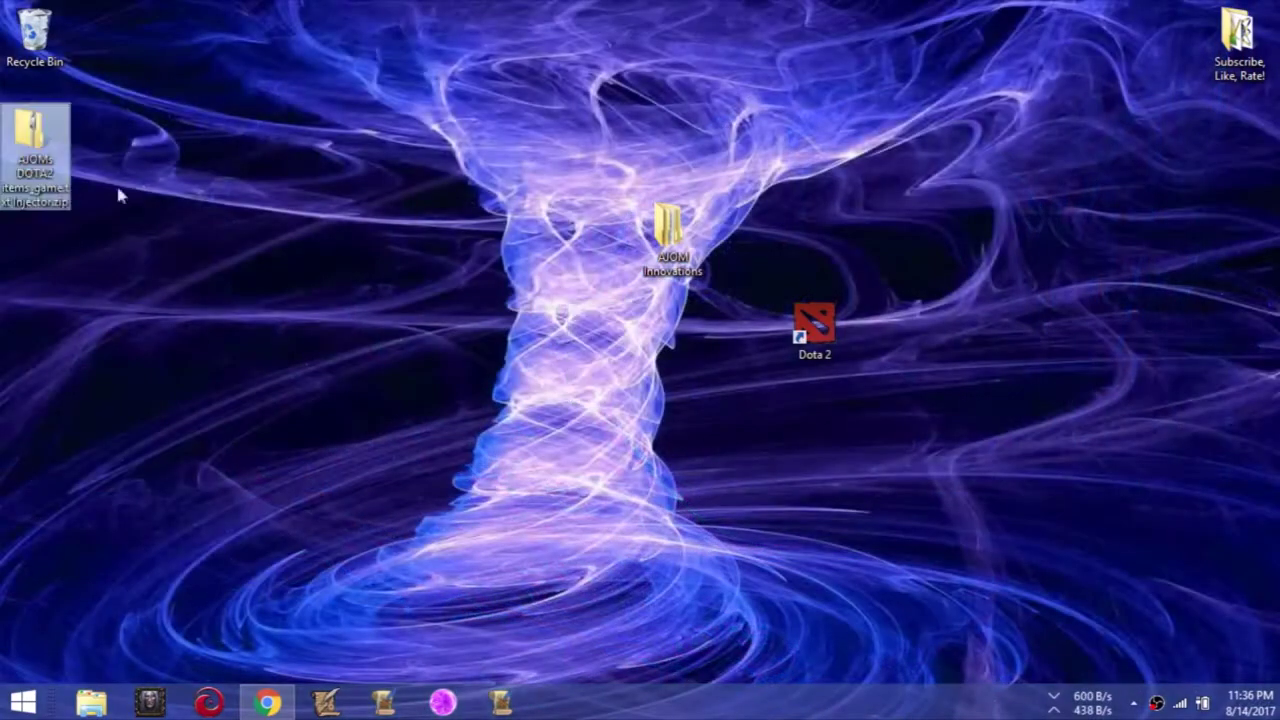
pyautogui.doubleClick(672, 236)
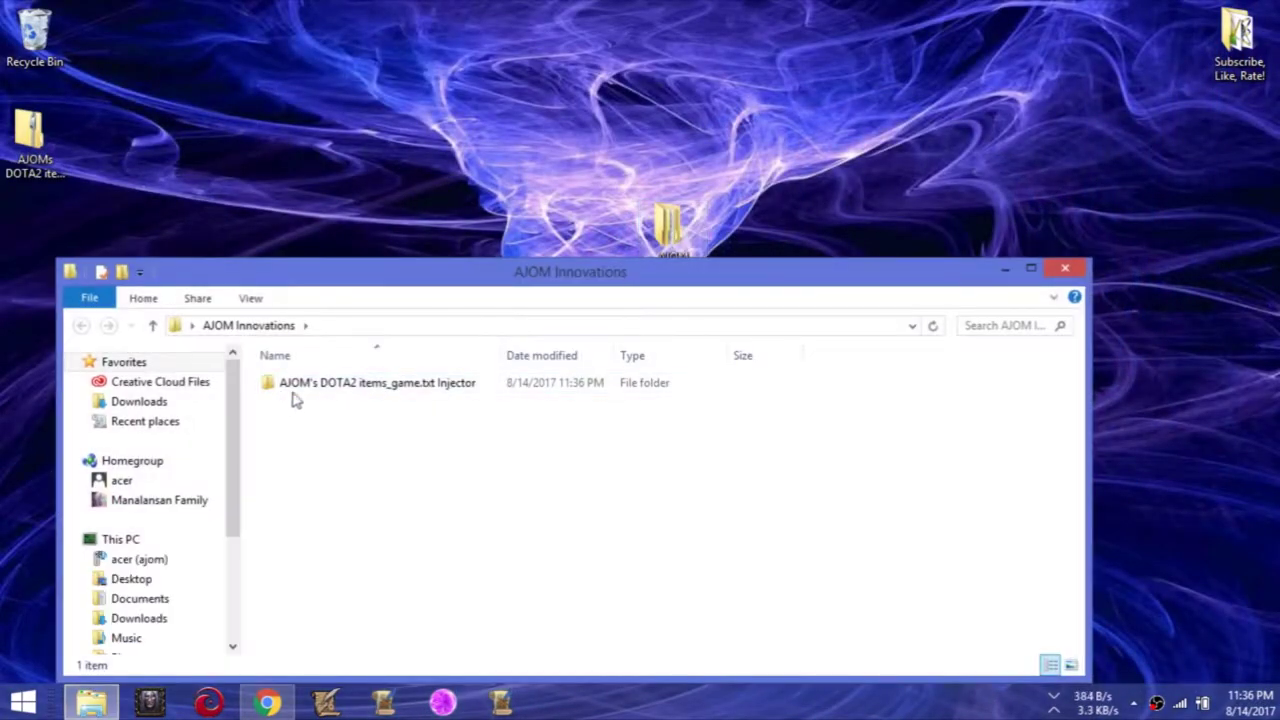
pyautogui.doubleClick(334, 385)
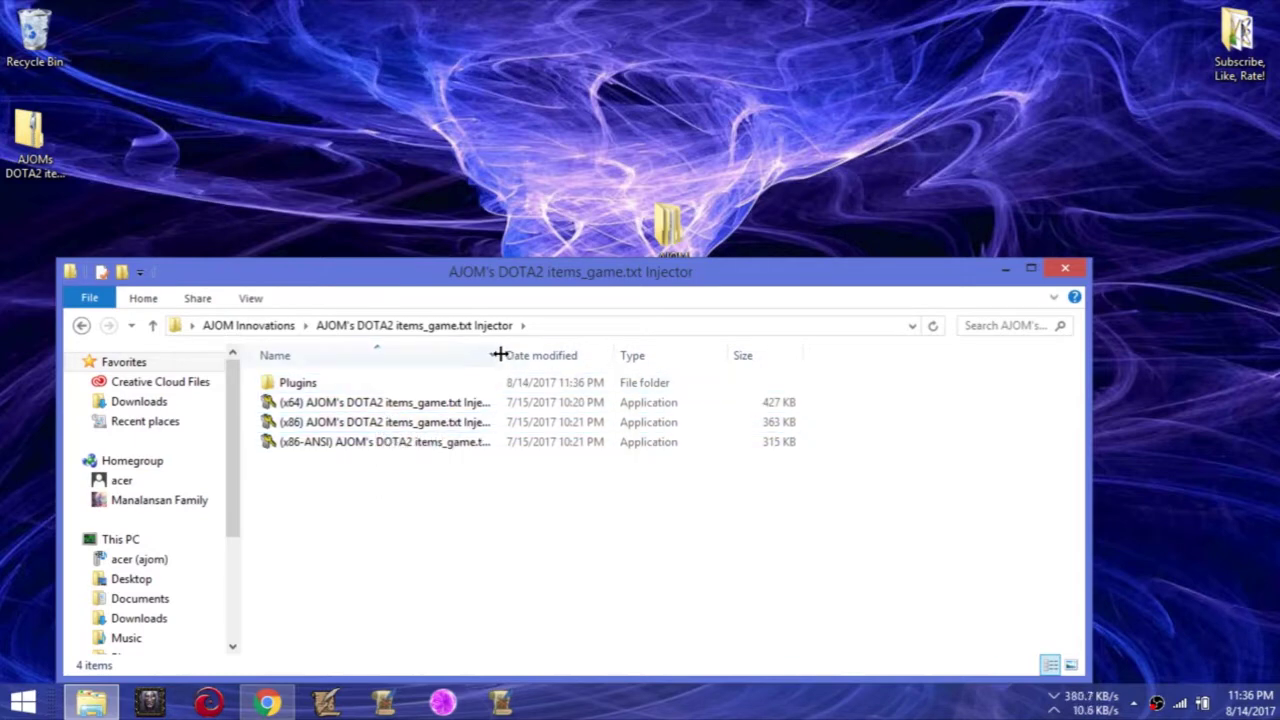
pyautogui.moveTo(500, 355); pyautogui.dragTo(617, 355)
# Step: Examine the x64, x86 and x86-ANSI versions of the injector executable in the folder
pyautogui.click(293, 410)
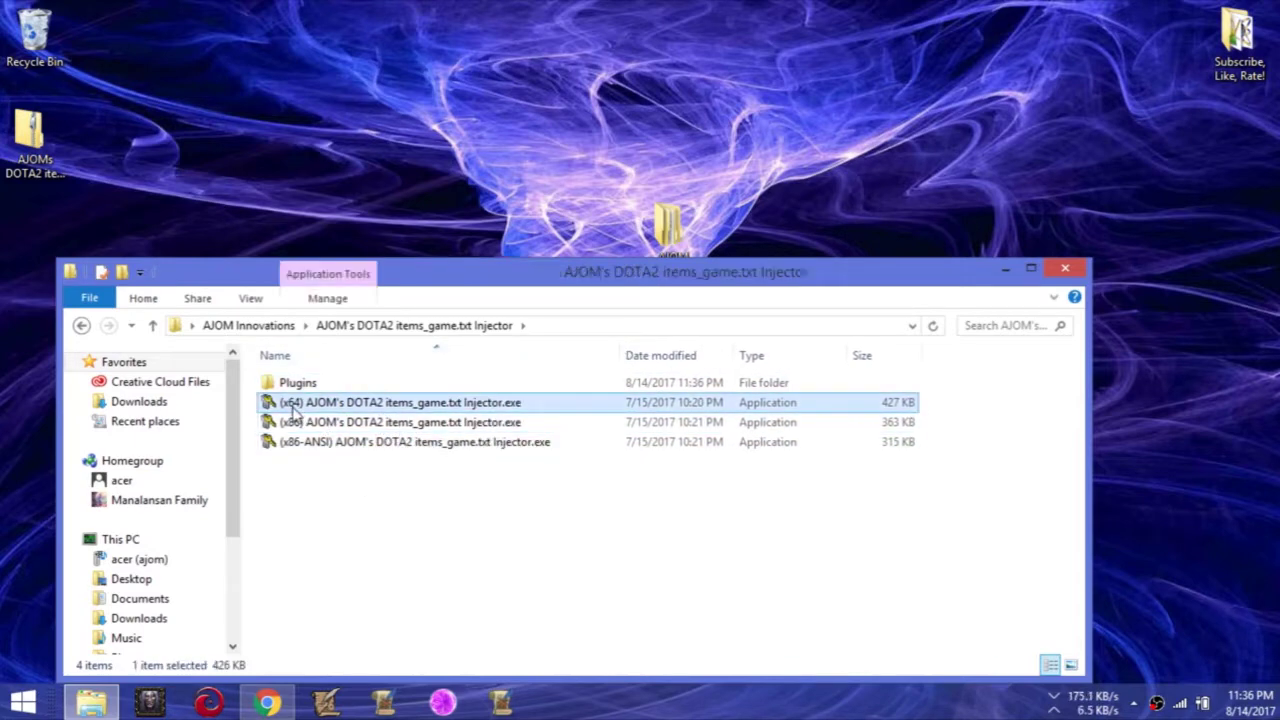
pyautogui.click(294, 423)
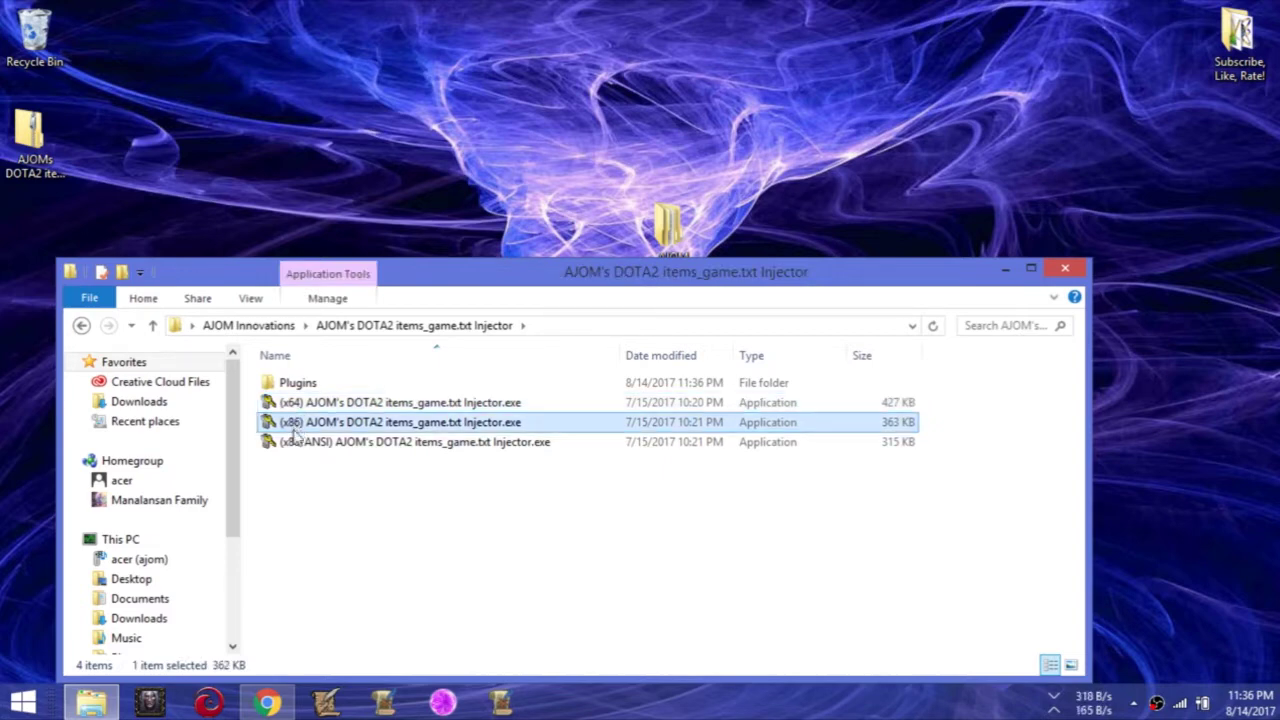
pyautogui.click(296, 450)
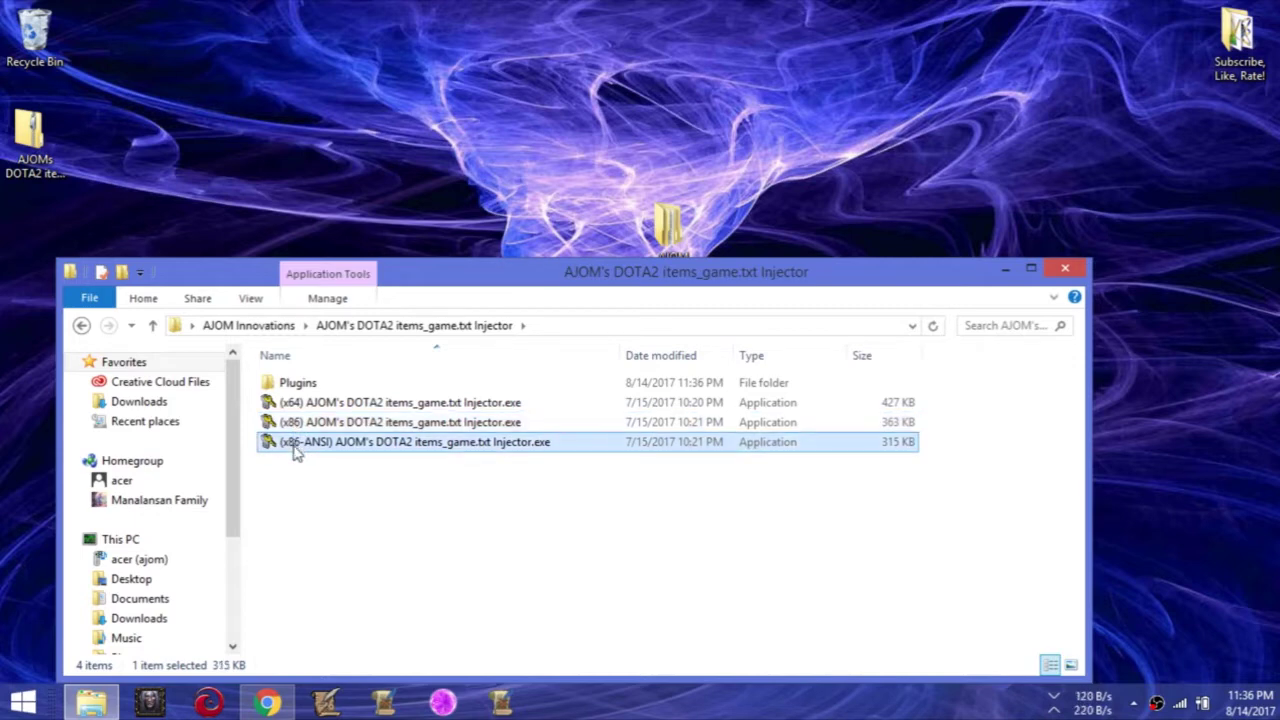
pyautogui.press('Up')
pyautogui.click(296, 450)
pyautogui.press('Up')
pyautogui.click(296, 450)
pyautogui.press('Up')
pyautogui.click(296, 450)
pyautogui.press('Up')
pyautogui.click(296, 450)
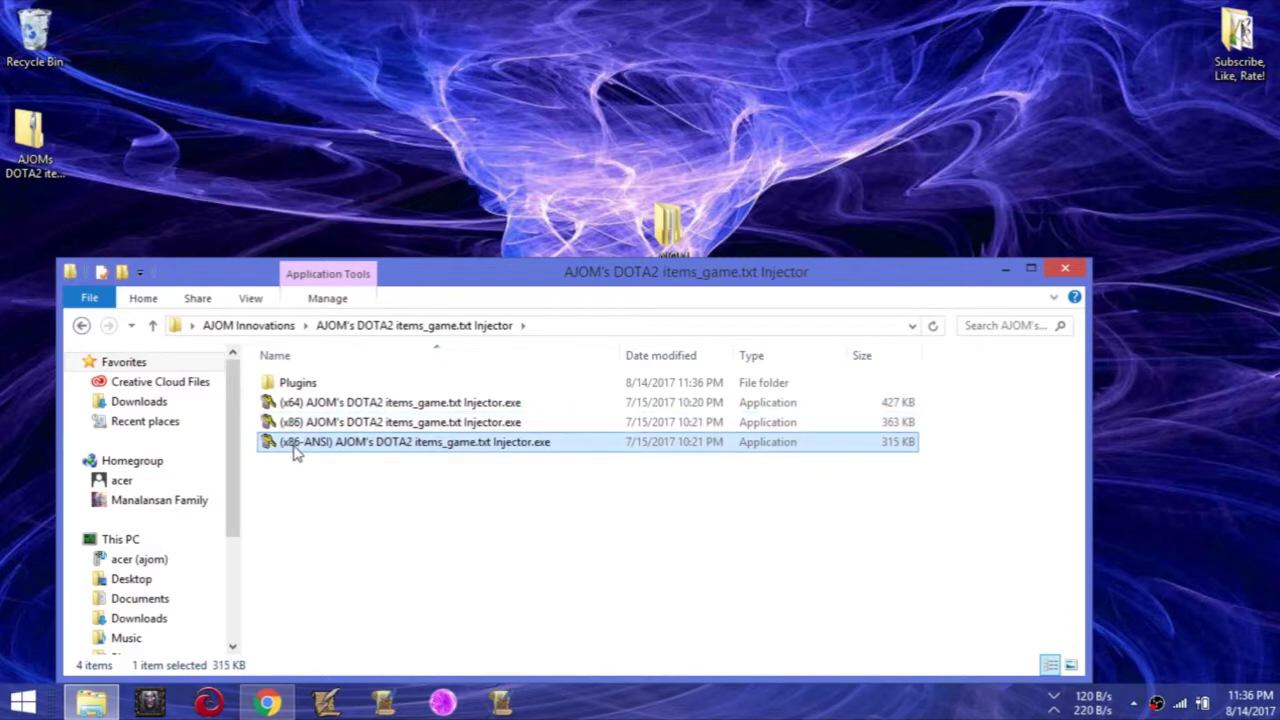
pyautogui.click(316, 492)
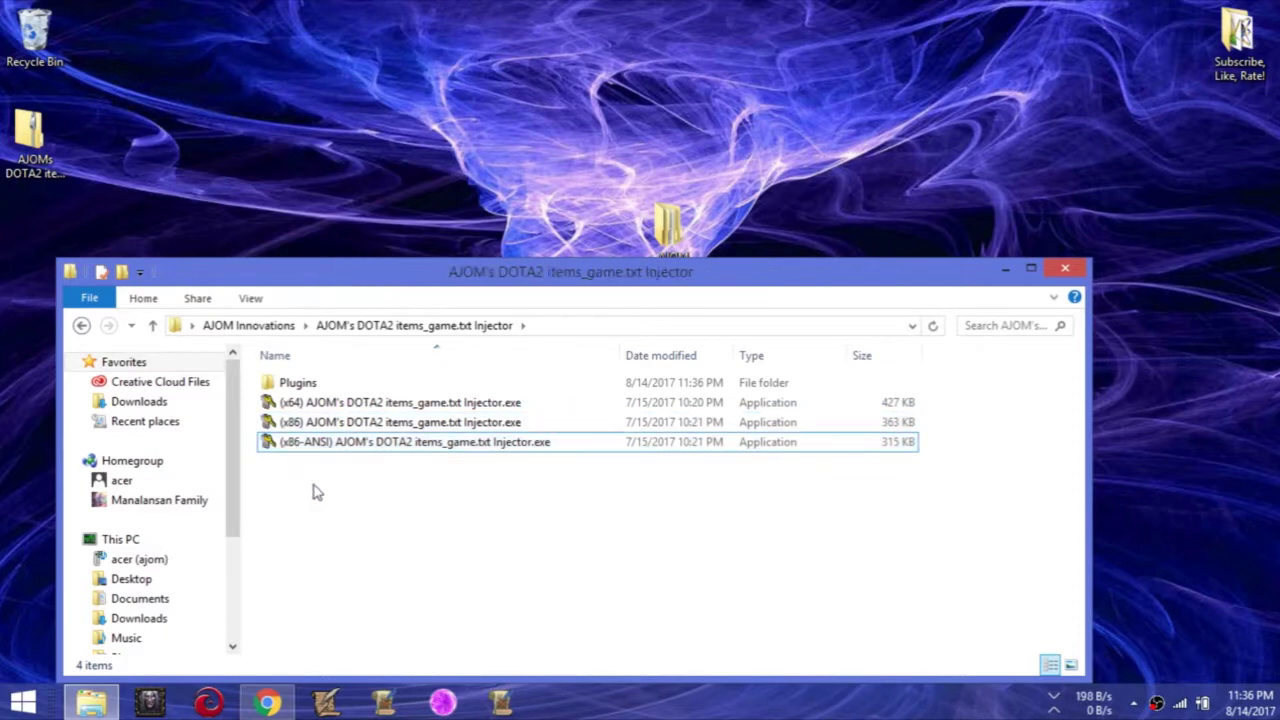
# Step: Open the properties of This PC to check the system type for choosing the matching injector version
pyautogui.rightClick(155, 545)
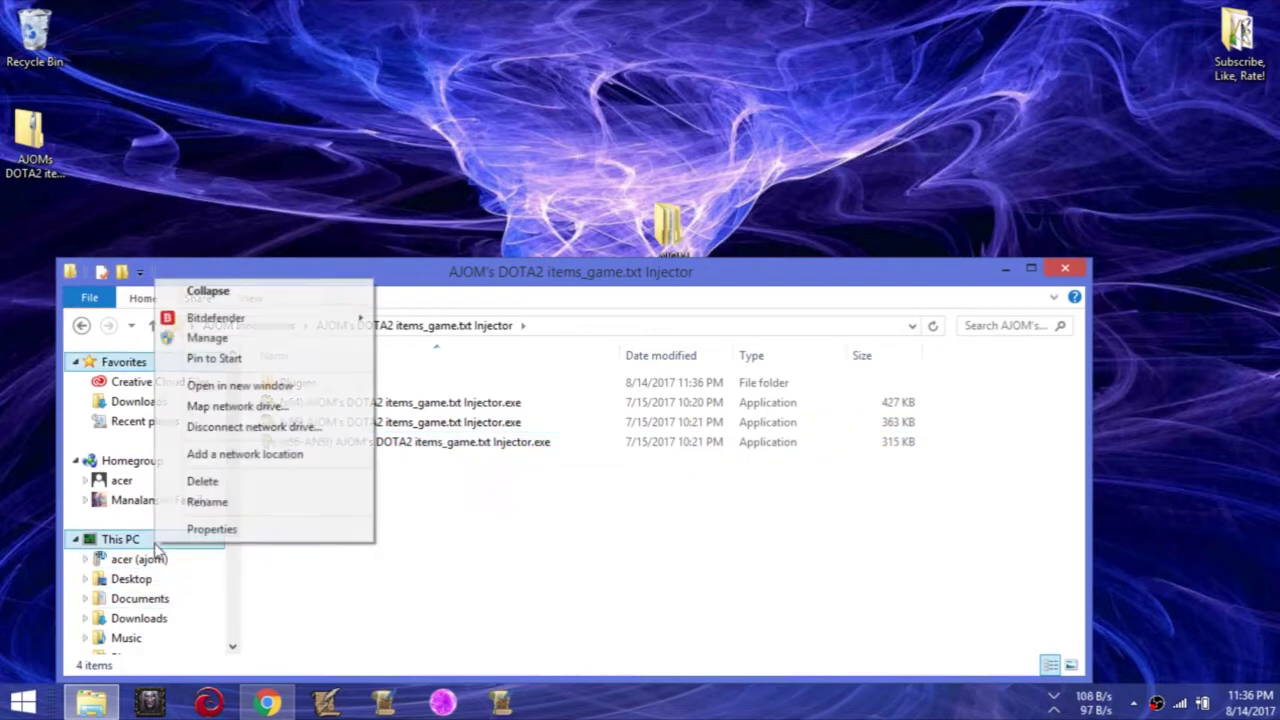
pyautogui.click(208, 530)
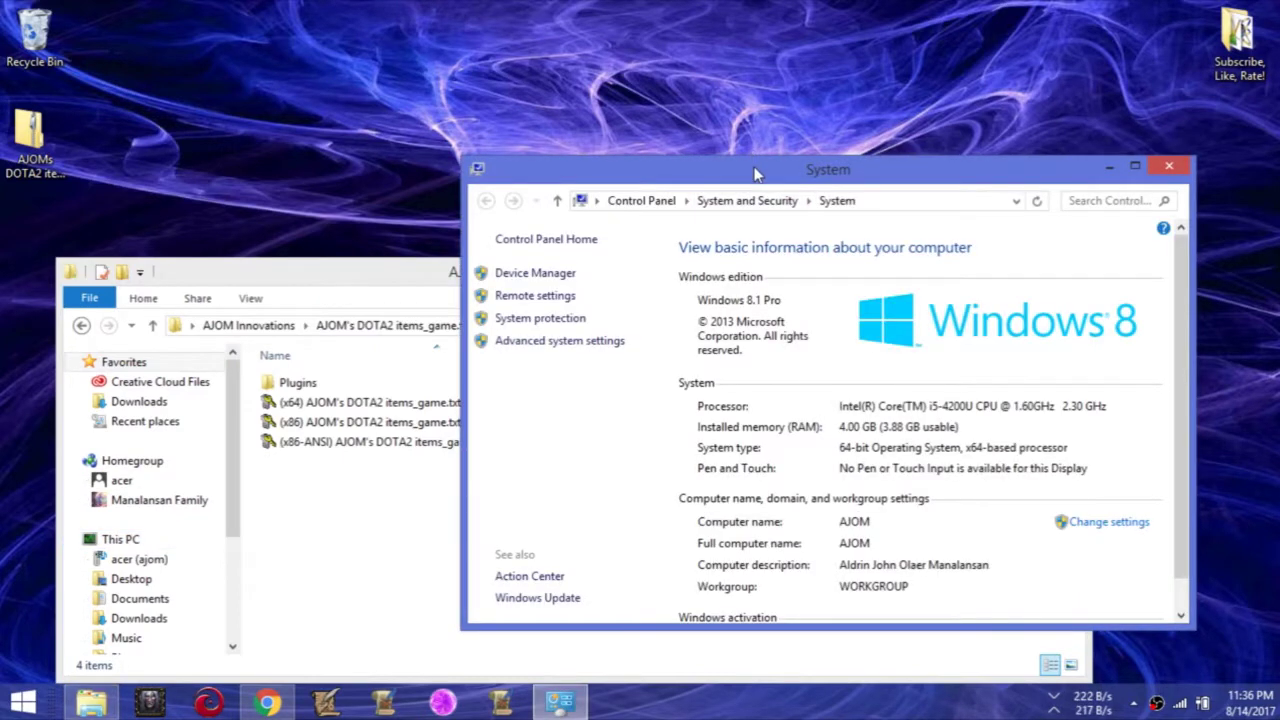
pyautogui.moveTo(755, 174); pyautogui.dragTo(706, 120)
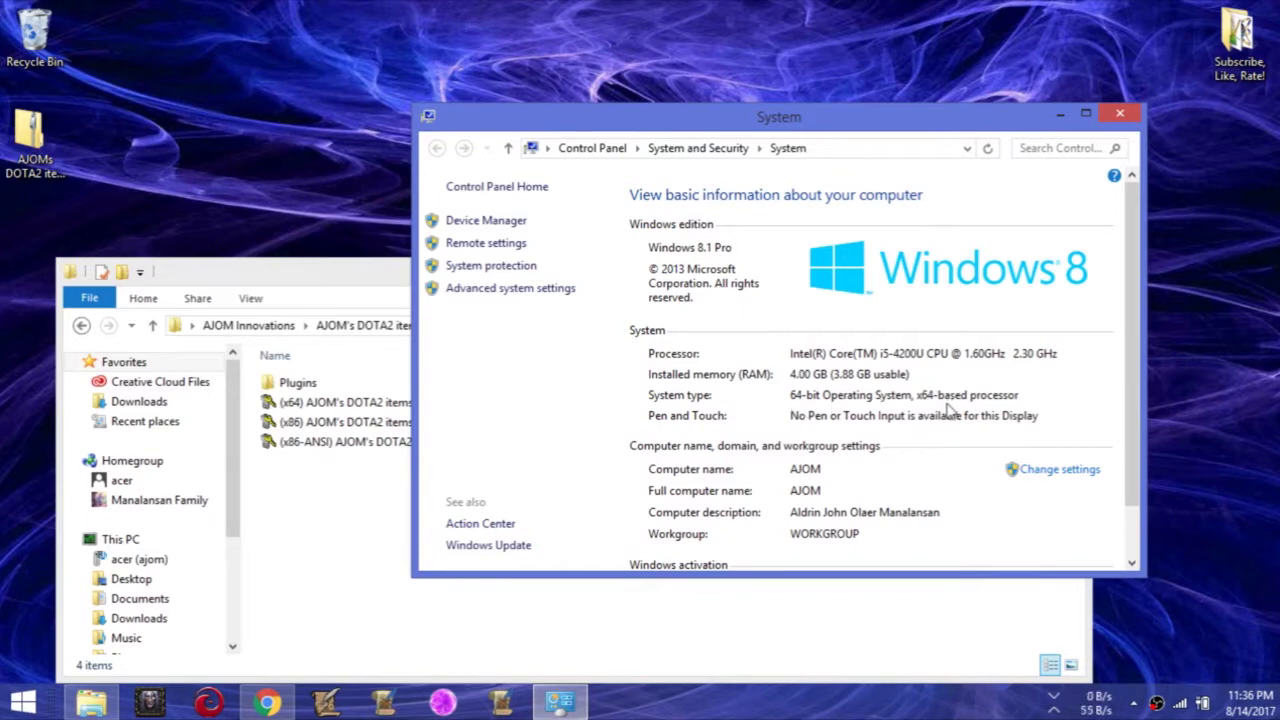
# Step: Close the System information window and launch the x64 version of AJOM's DOTA2 items_game.txt Injector
pyautogui.click(1120, 113)
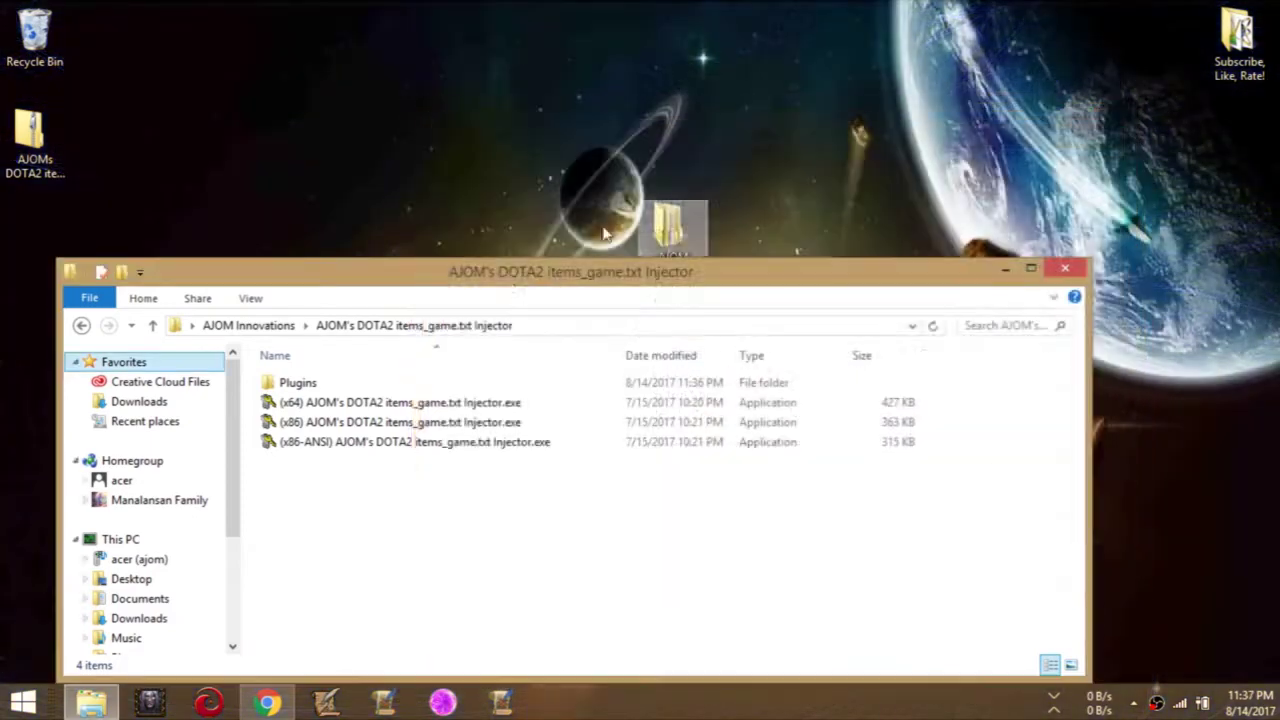
pyautogui.click(420, 402)
pyautogui.click(417, 408)
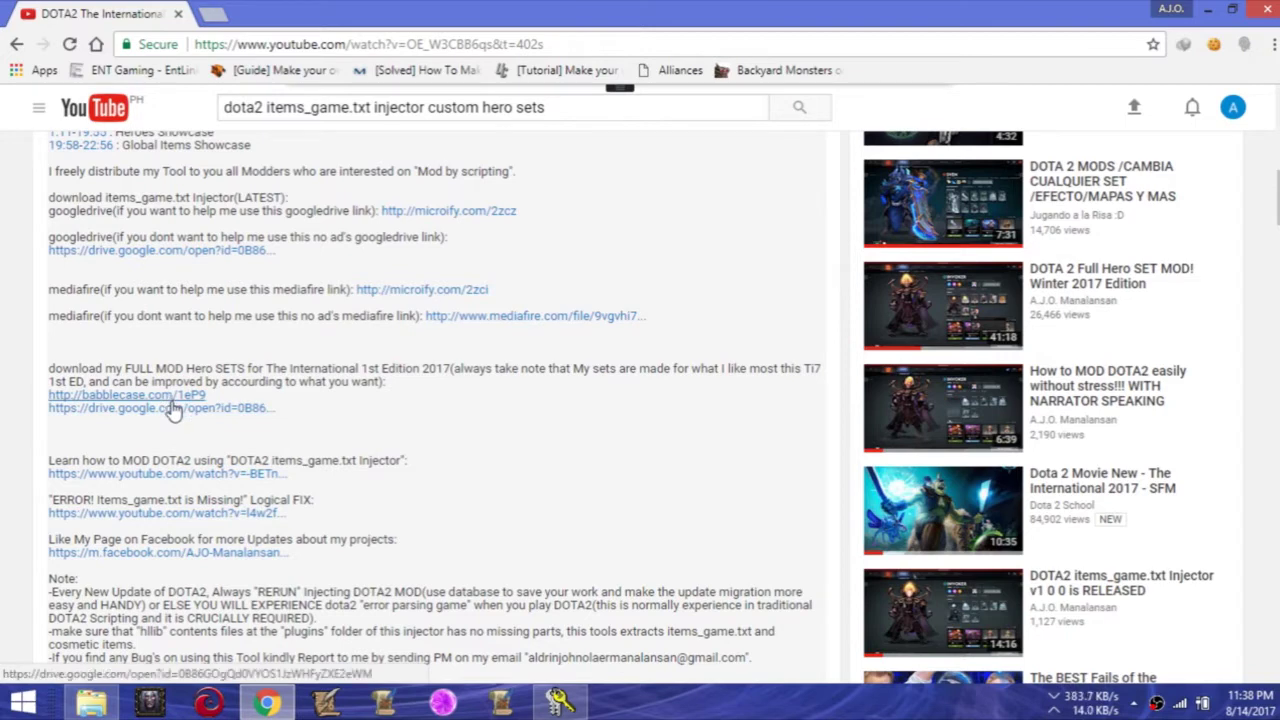
# Step: Open the babblecase.com link for the FULL MOD Hero SETS separately, close the YouTube page and skip the ad
pyautogui.rightClick(173, 396)
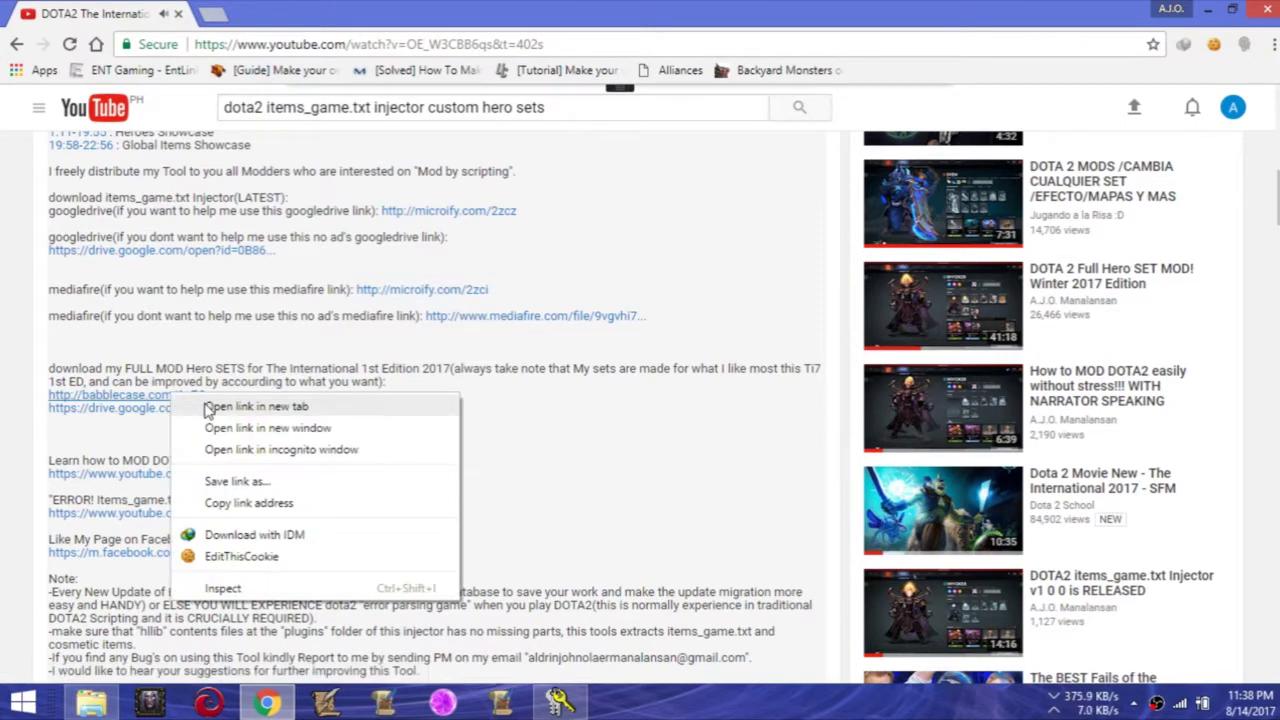
pyautogui.click(213, 406)
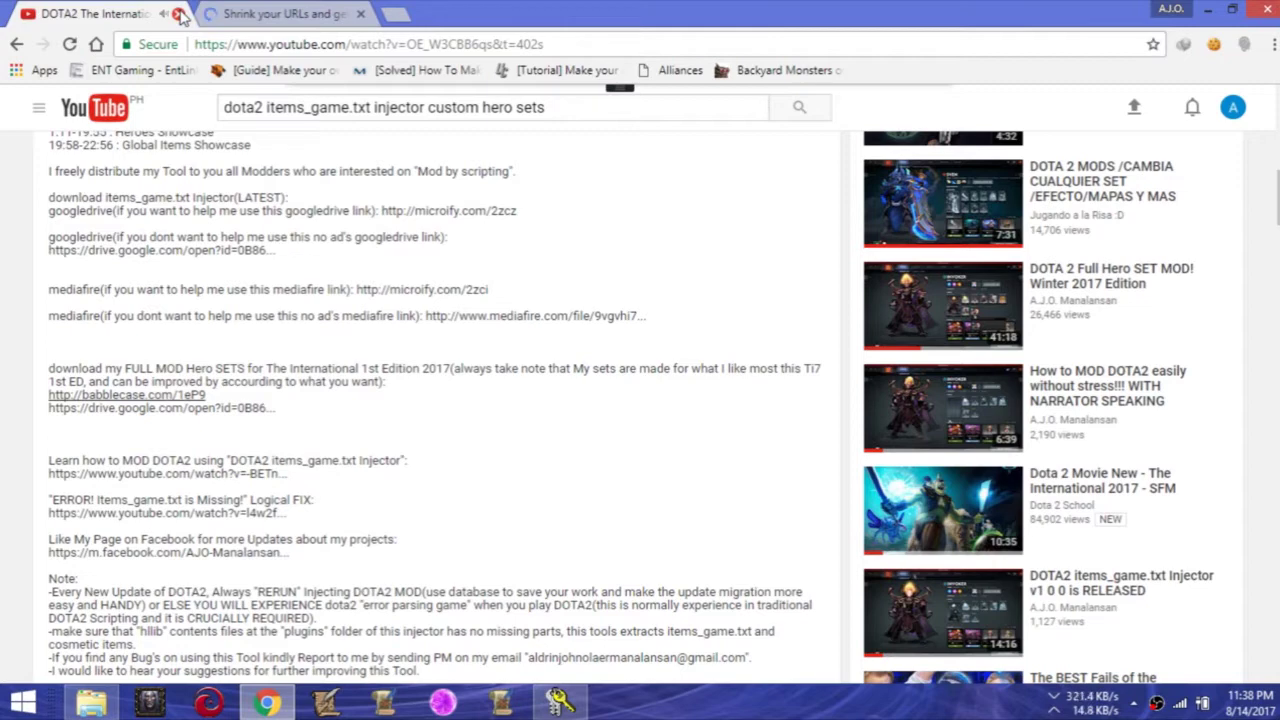
pyautogui.click(179, 14)
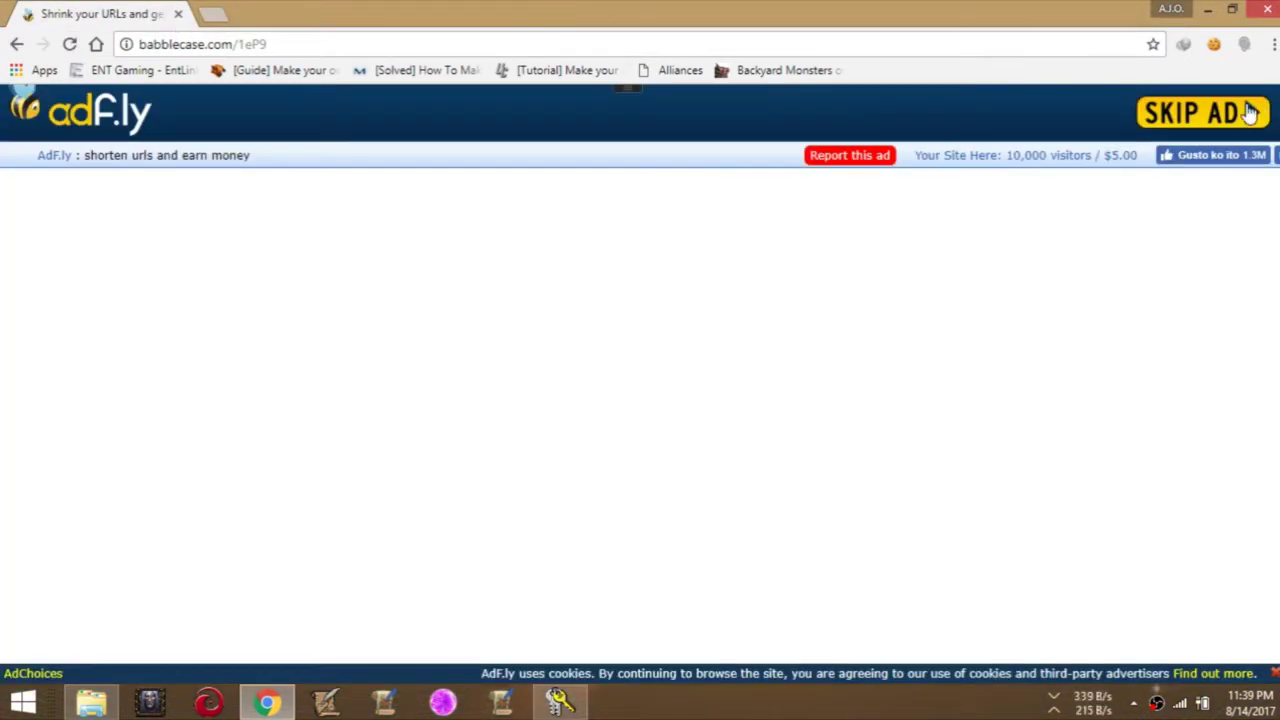
pyautogui.click(1222, 117)
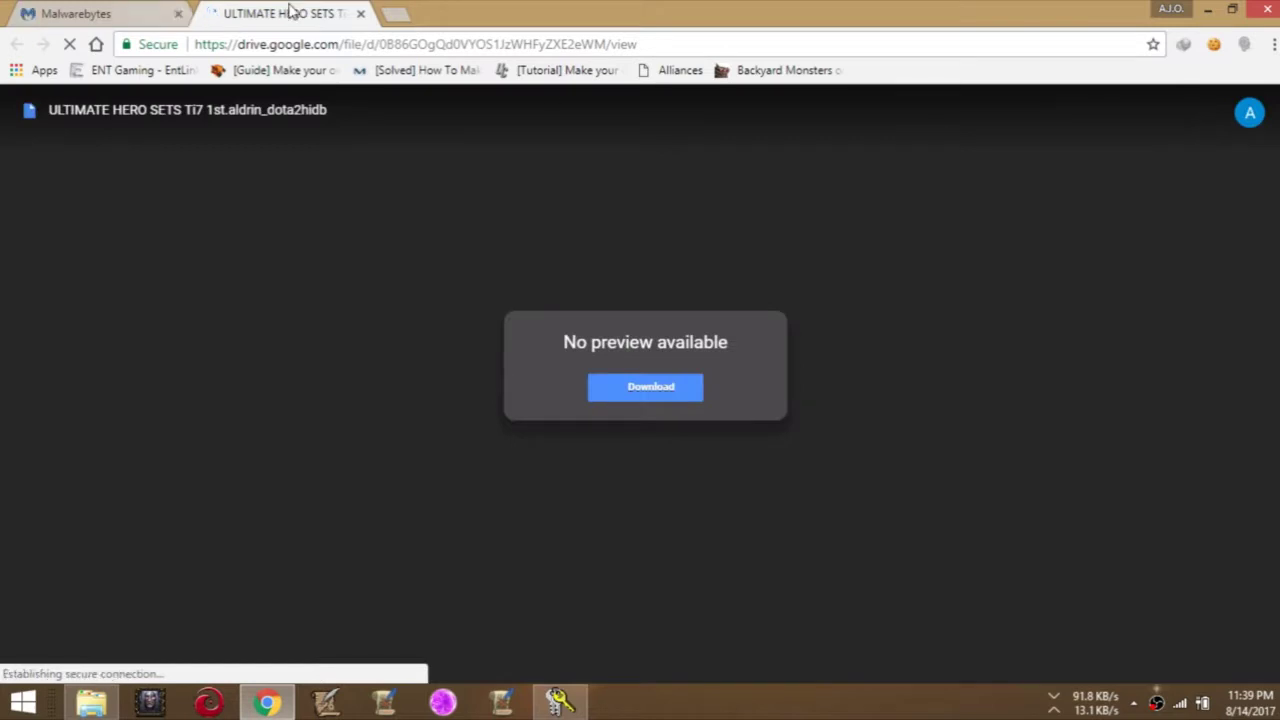
# Step: Download ULTIMATE HERO SETS Ti7 1st.aldrin_dota2hidb from Google Drive, show it in the Downloads folder and minimize the browser
pyautogui.click(88, 13)
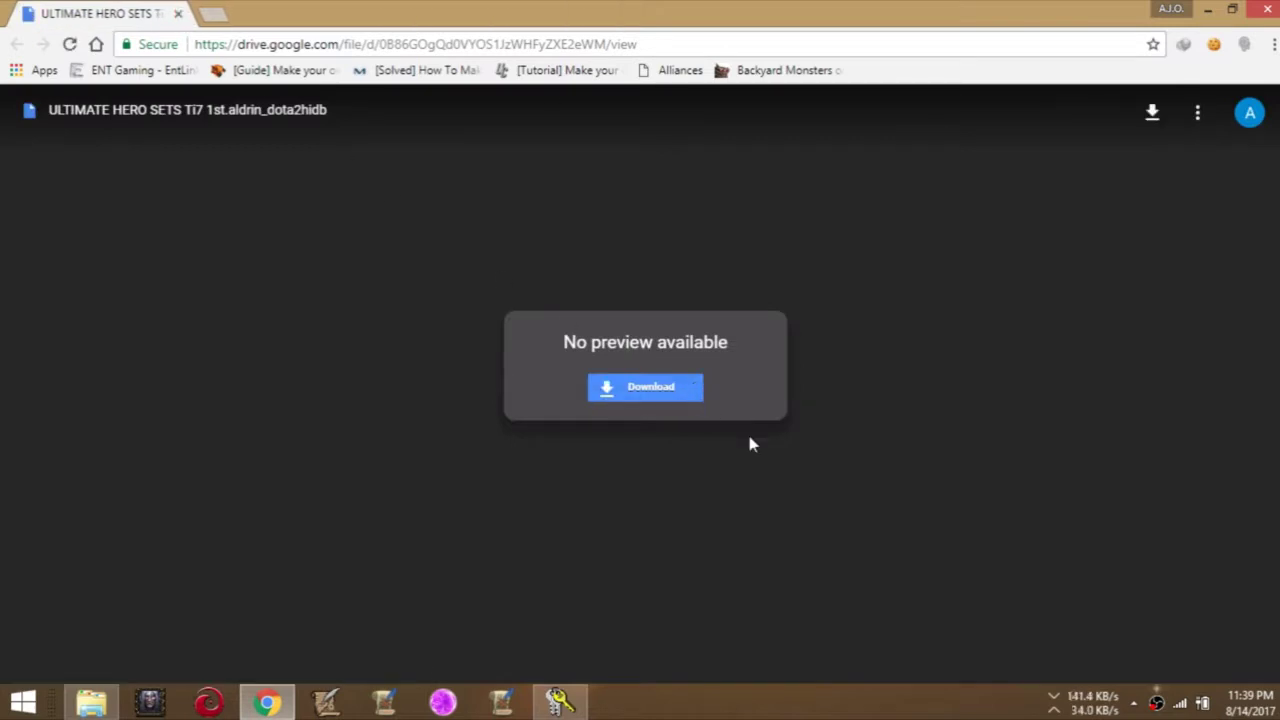
pyautogui.click(651, 390)
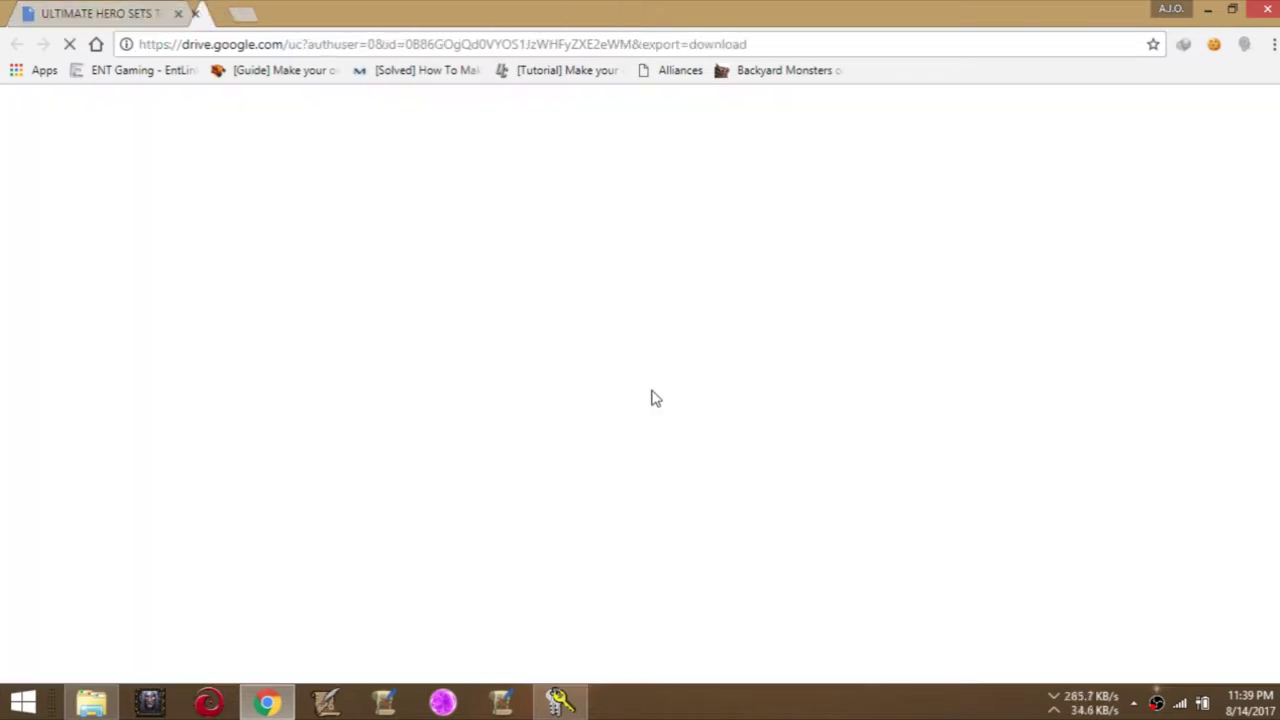
pyautogui.click(179, 13)
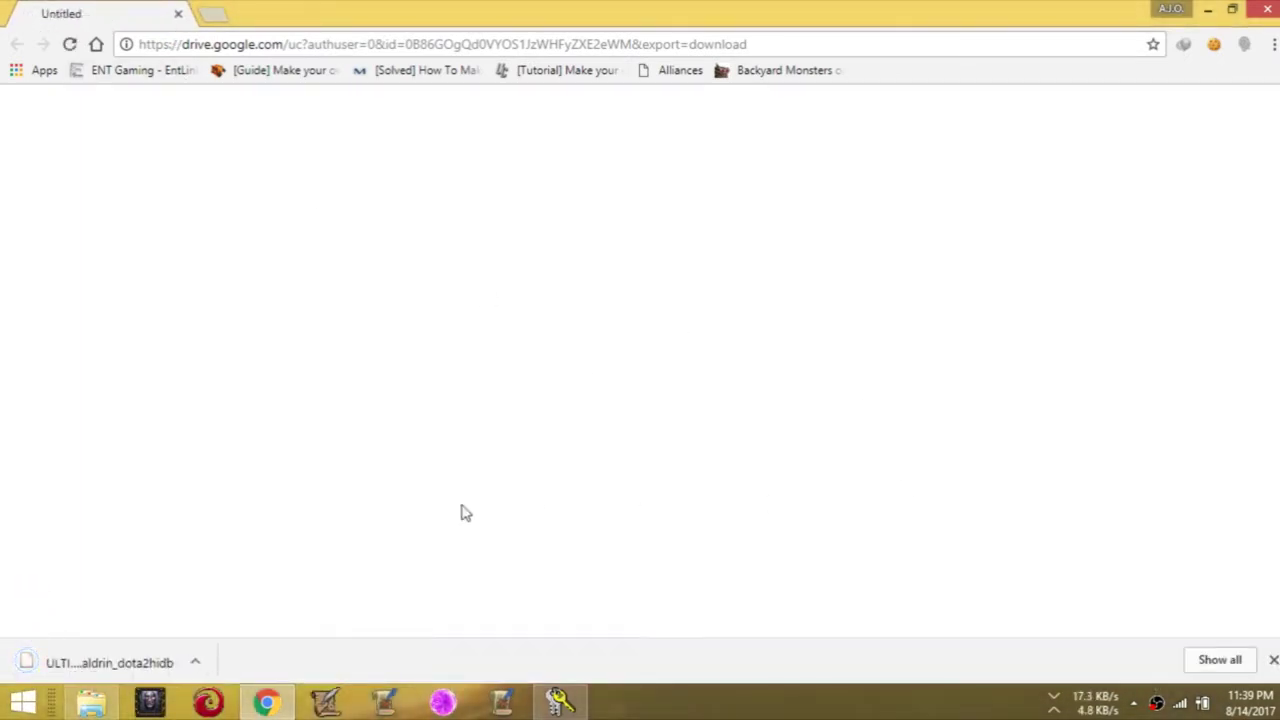
pyautogui.click(195, 662)
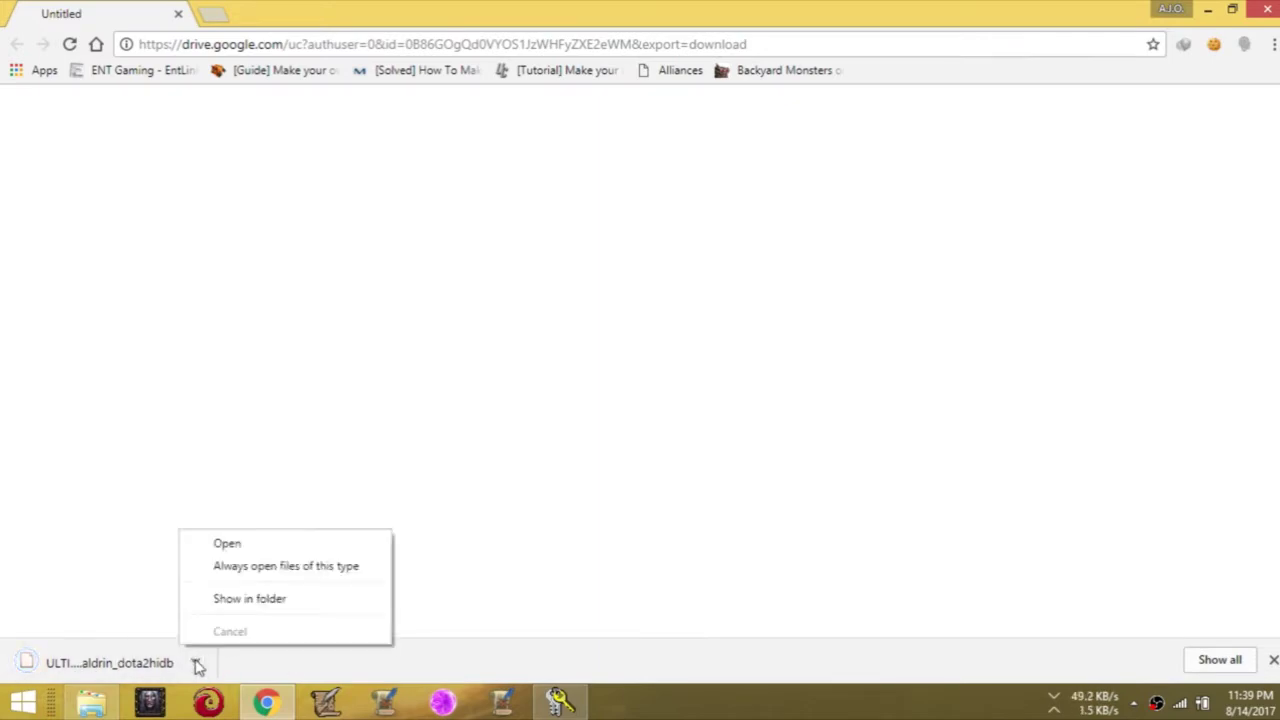
pyautogui.click(268, 608)
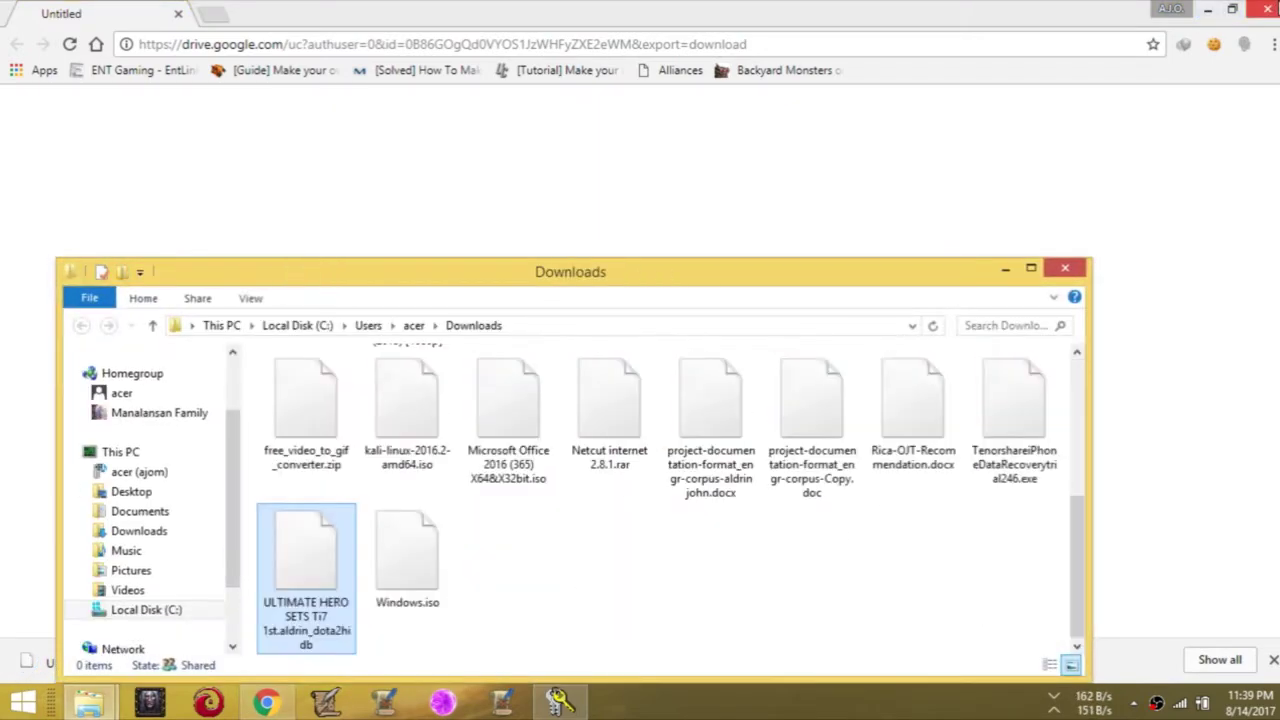
pyautogui.click(1207, 9)
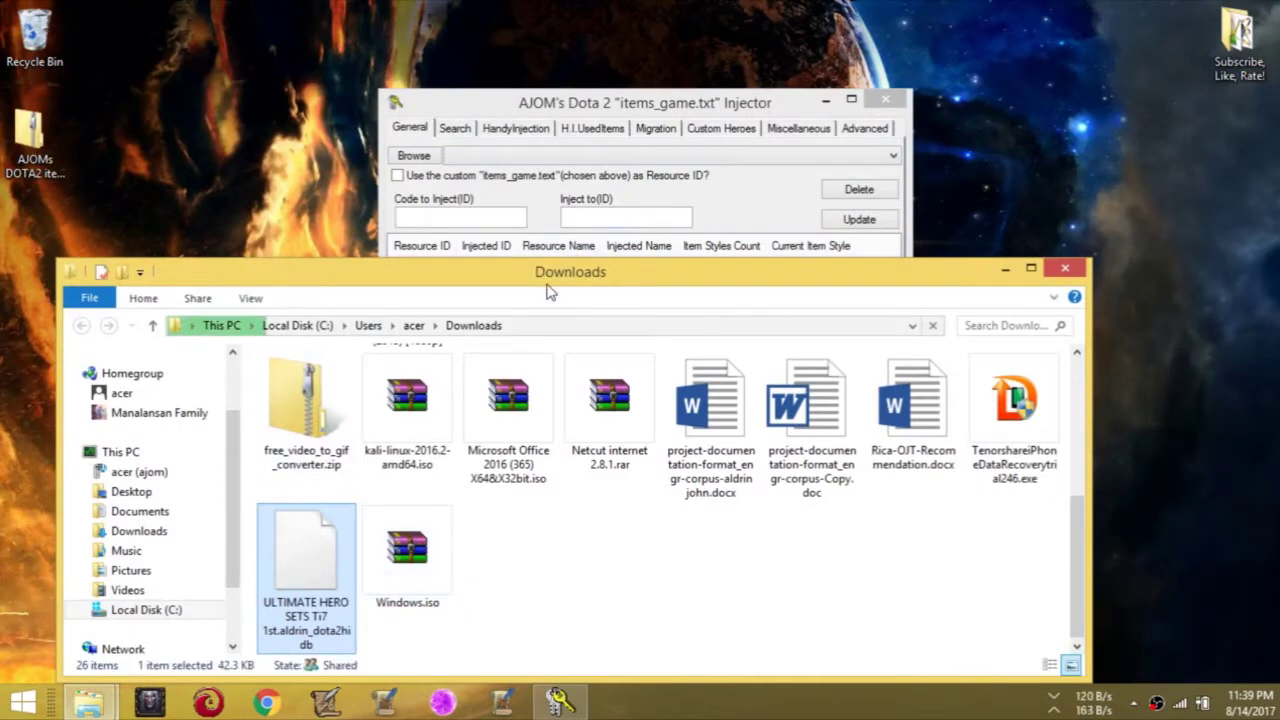
# Step: Move the ULTIMATE HERO SETS Ti7 1st file from Downloads to the desktop and close the open folder windows
pyautogui.moveTo(553, 280); pyautogui.dragTo(1048, 58)
pyautogui.hotkey('alt', 'Tab')
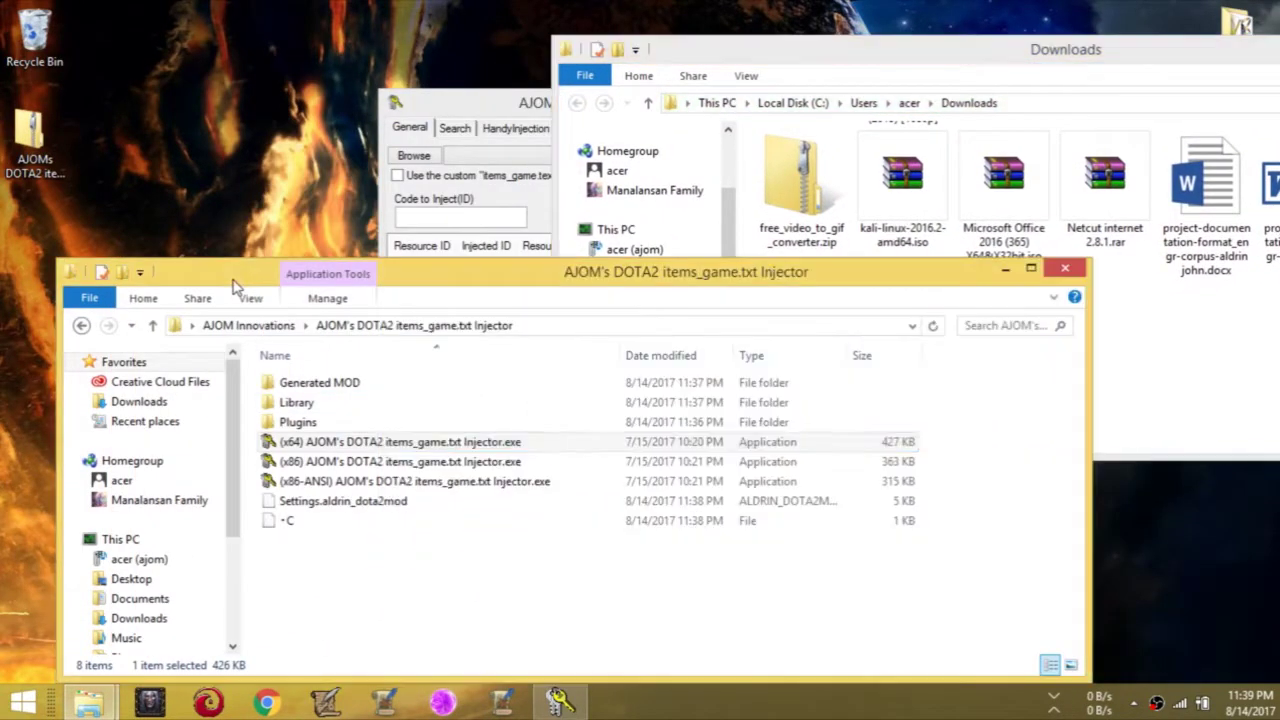
pyautogui.click(1066, 271)
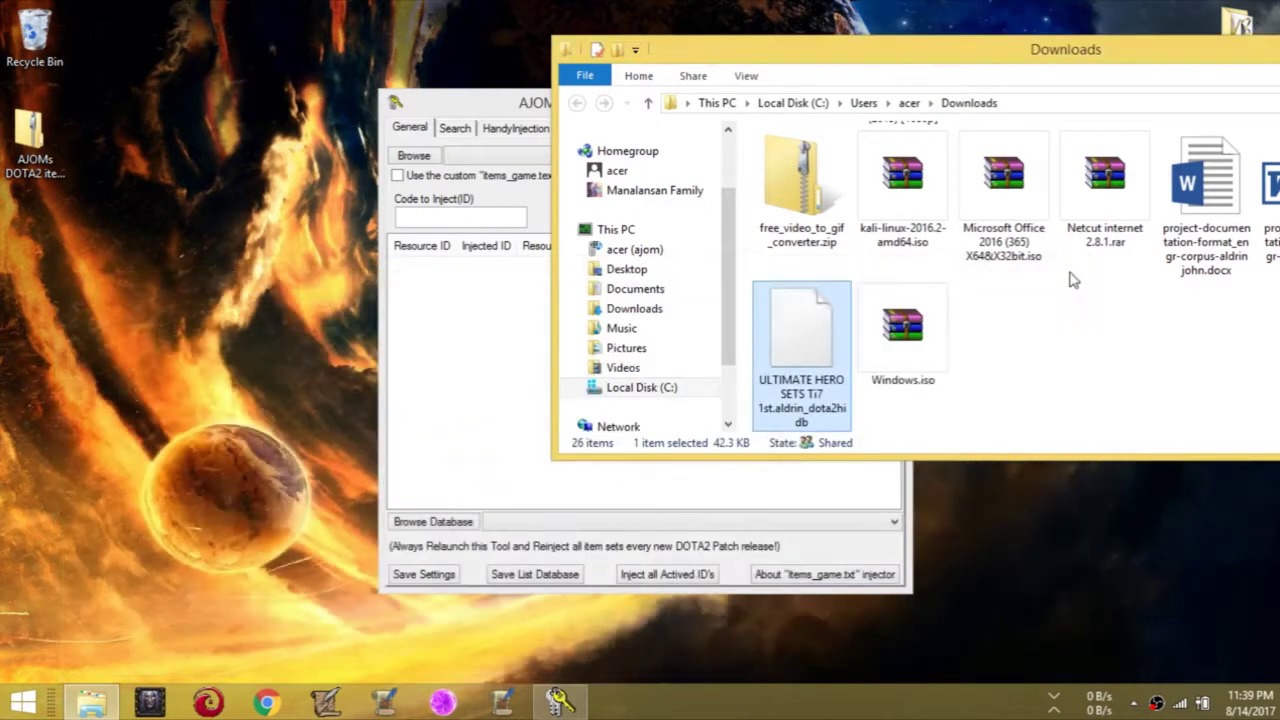
pyautogui.moveTo(839, 333); pyautogui.dragTo(783, 346)
pyautogui.moveTo(262, 357); pyautogui.dragTo(229, 360)
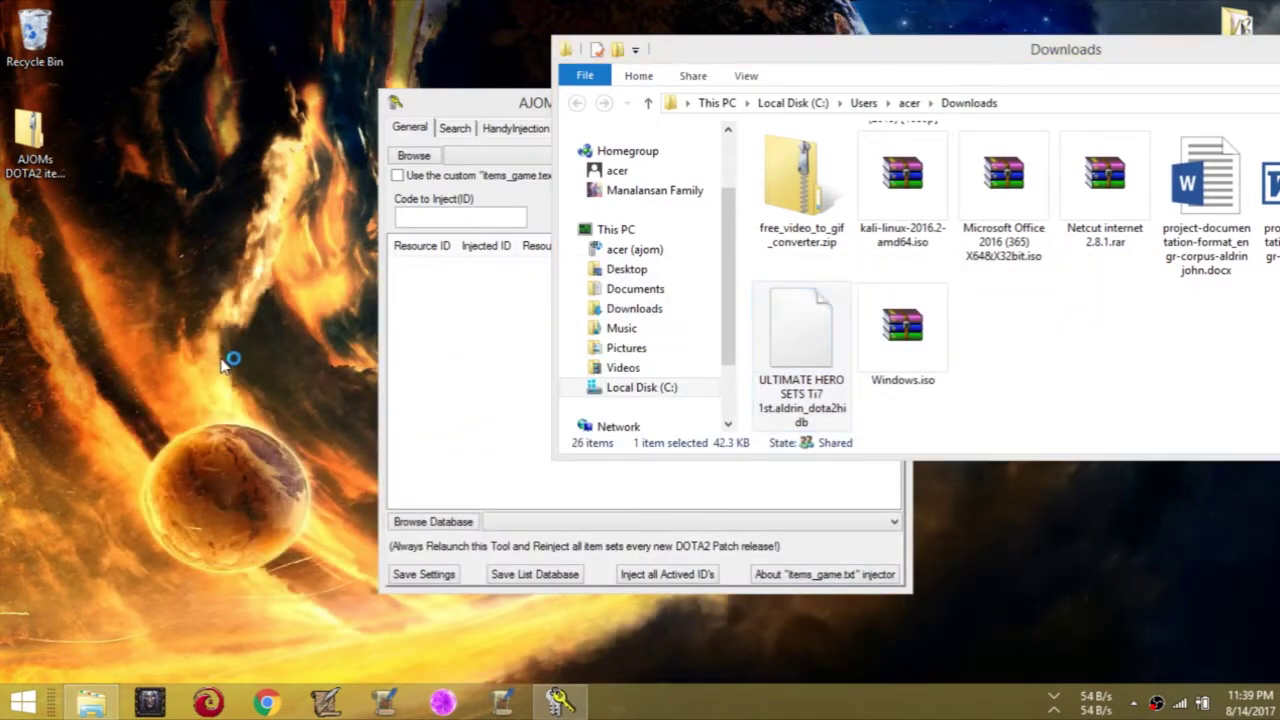
pyautogui.moveTo(1027, 42); pyautogui.dragTo(503, 244)
pyautogui.click(1030, 232)
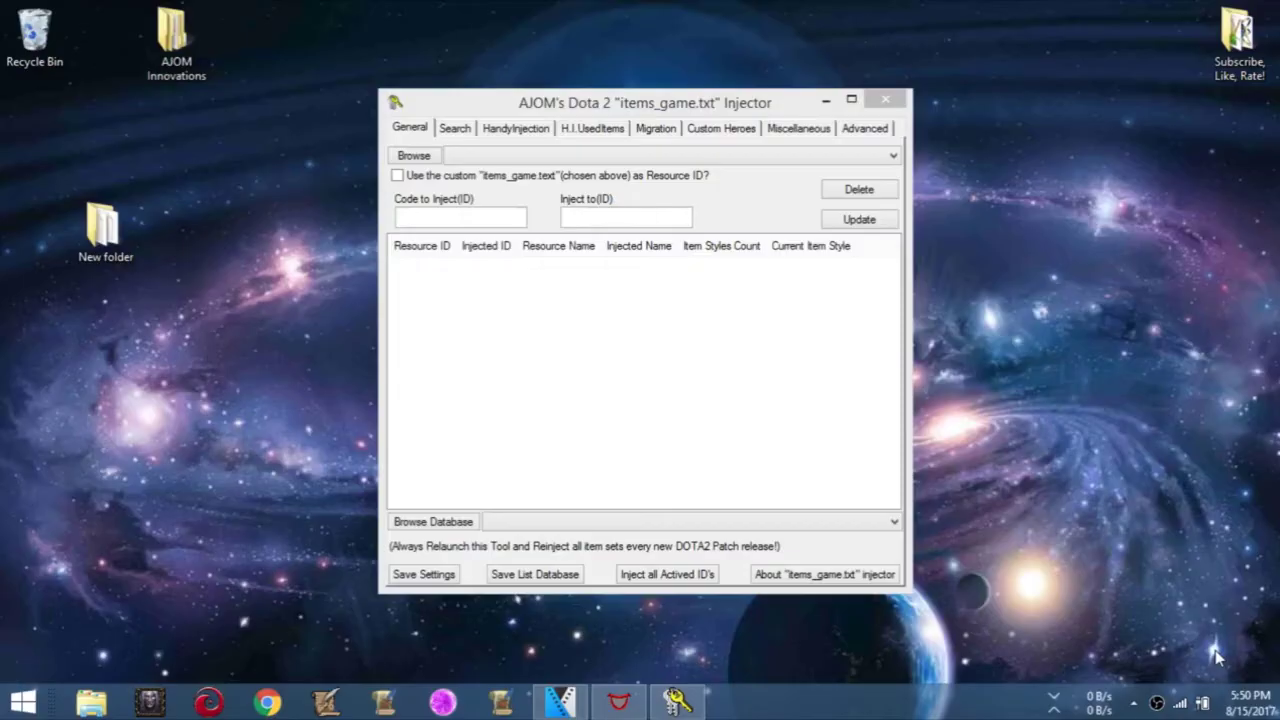
# Step: Check the gameinfo.gi location, Auto-Shutnik Method and DOTA2 location in the injector's advanced settings, then return to the general settings
pyautogui.click(864, 129)
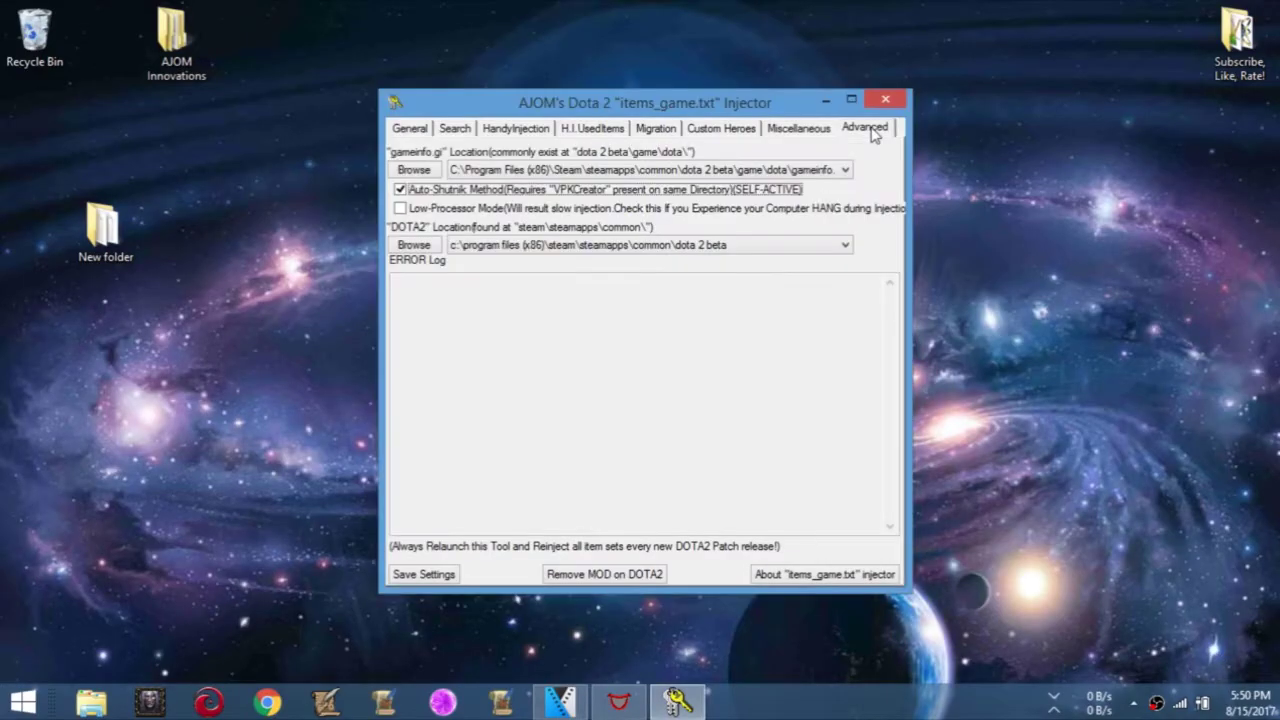
pyautogui.click(399, 190)
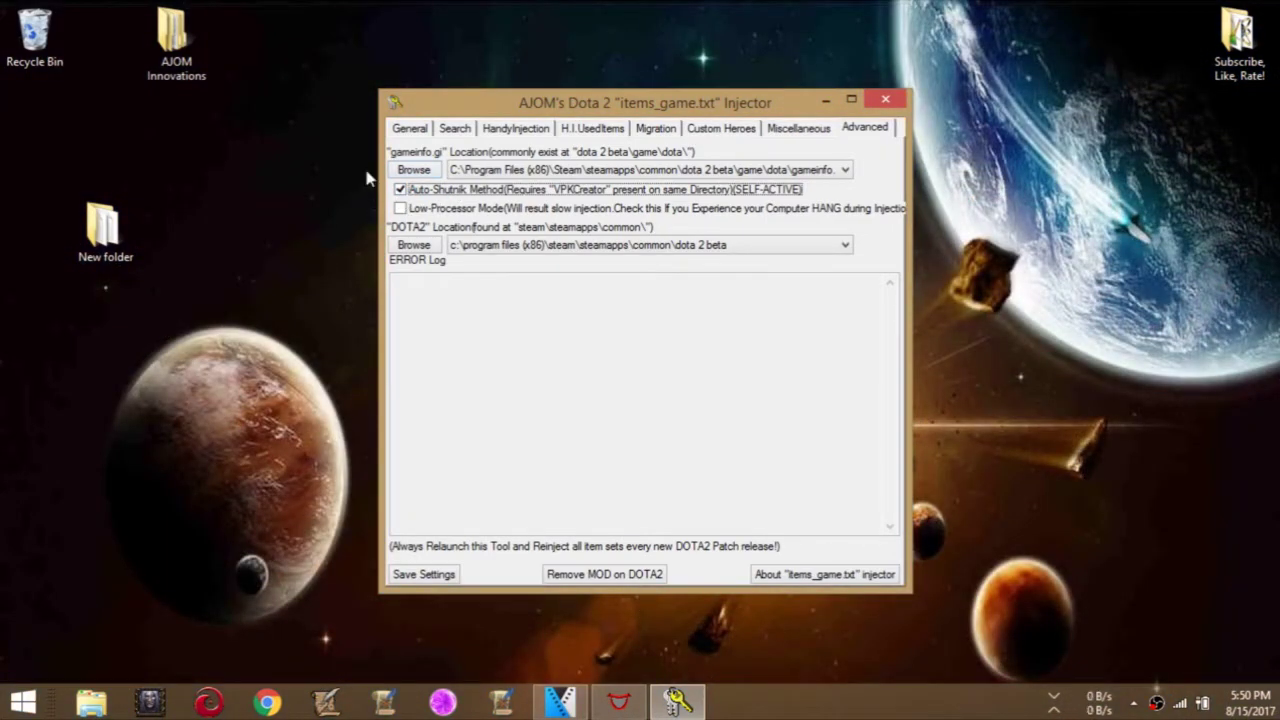
pyautogui.click(411, 138)
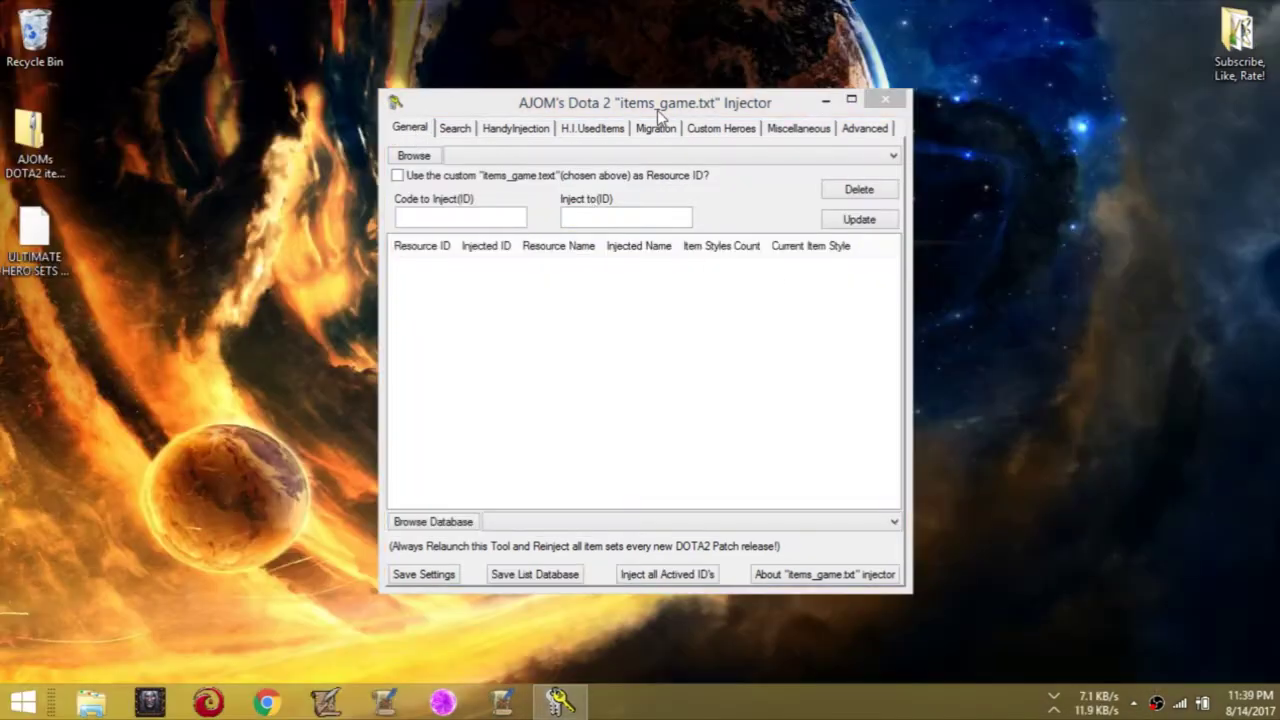
# Step: Reposition the injector window and load ULTIMATE HERO SETS Ti7 1st.aldrin_dota2hidb from the desktop as the H.I.UsedItems database
pyautogui.moveTo(673, 104); pyautogui.dragTo(706, 83)
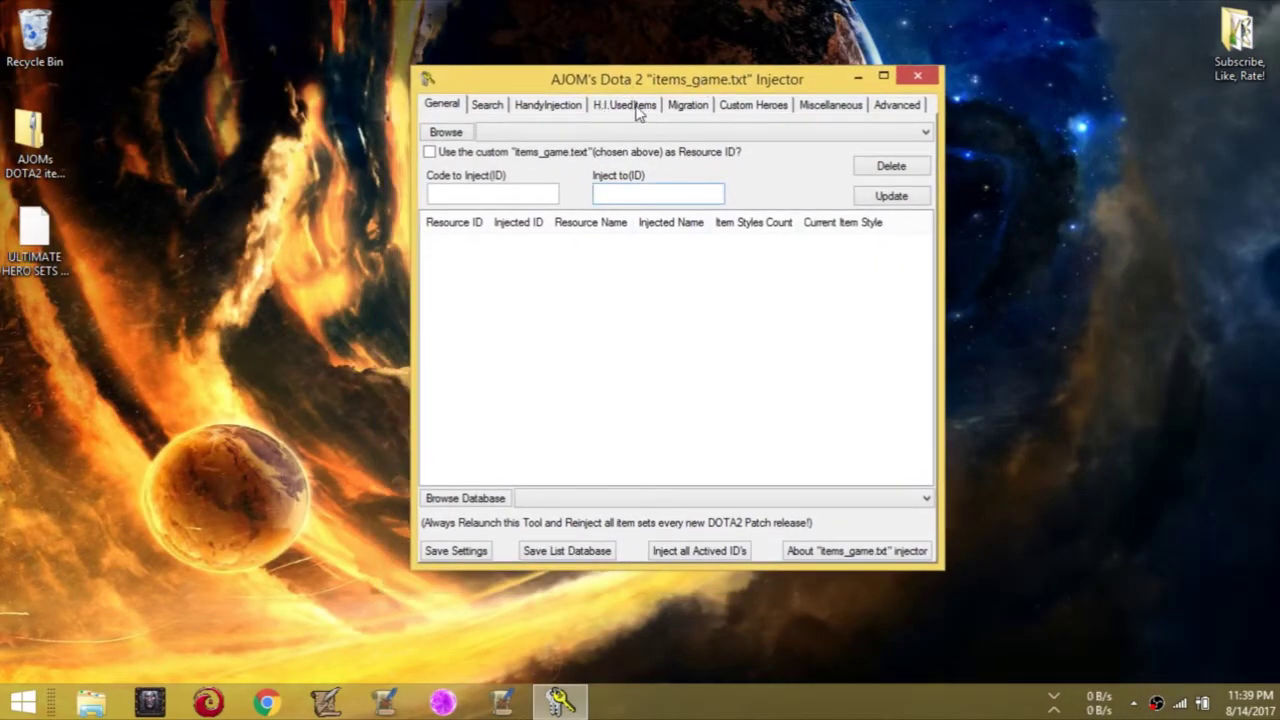
pyautogui.click(637, 107)
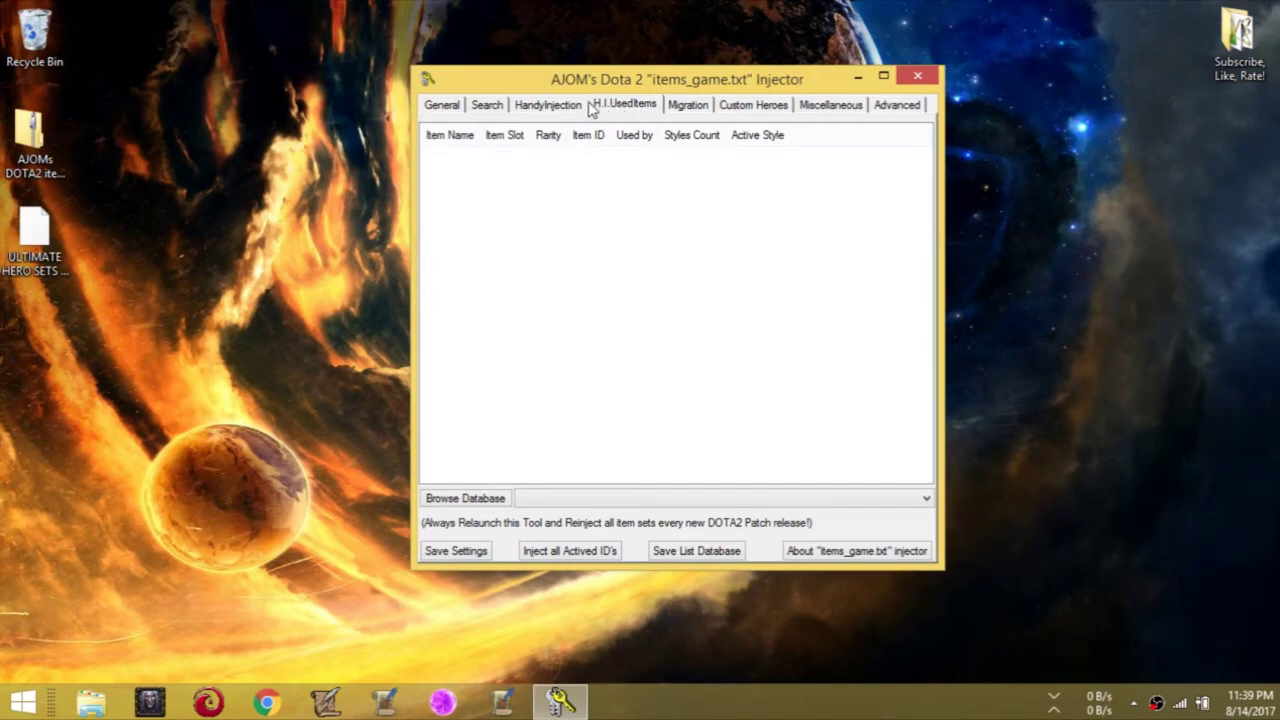
pyautogui.click(458, 500)
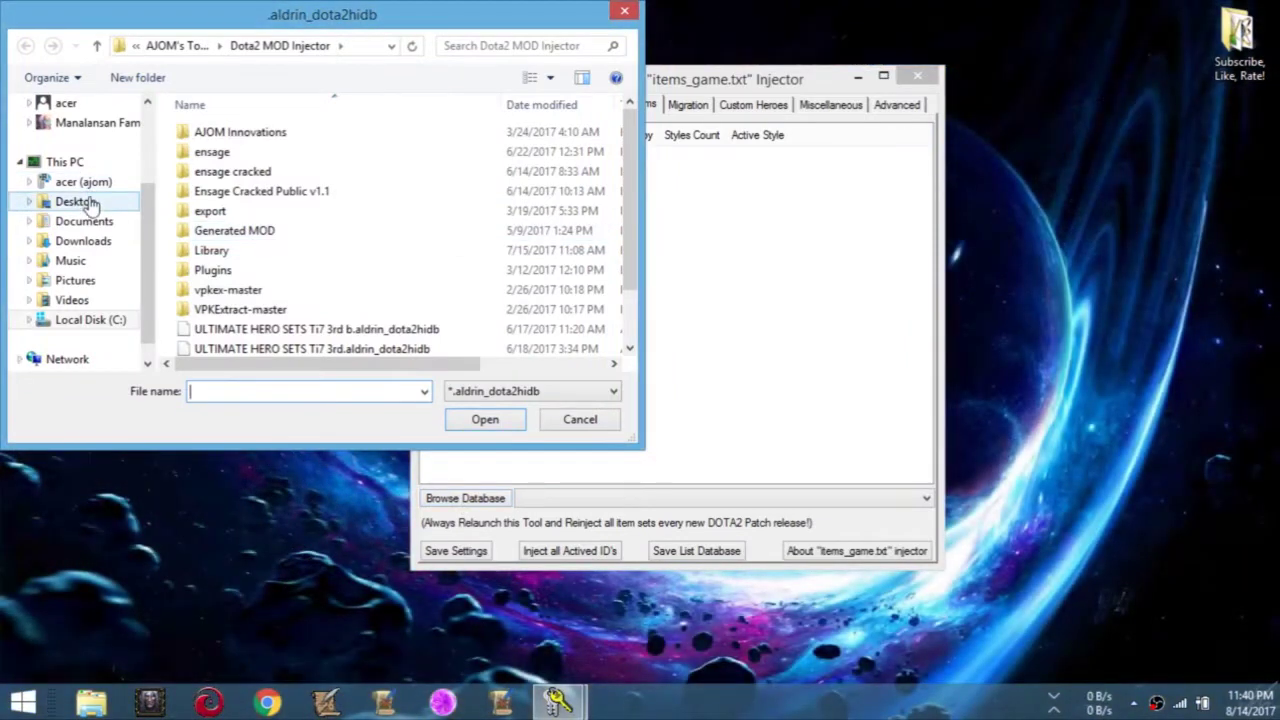
pyautogui.click(90, 203)
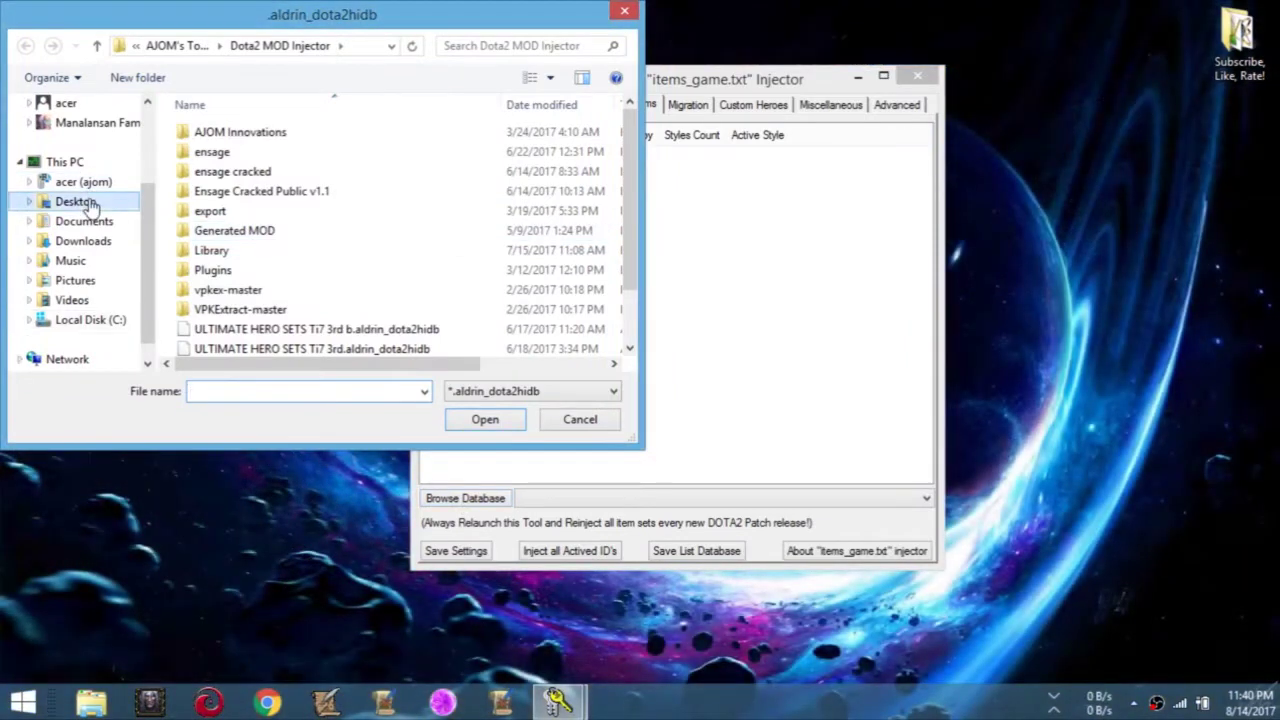
pyautogui.click(286, 195)
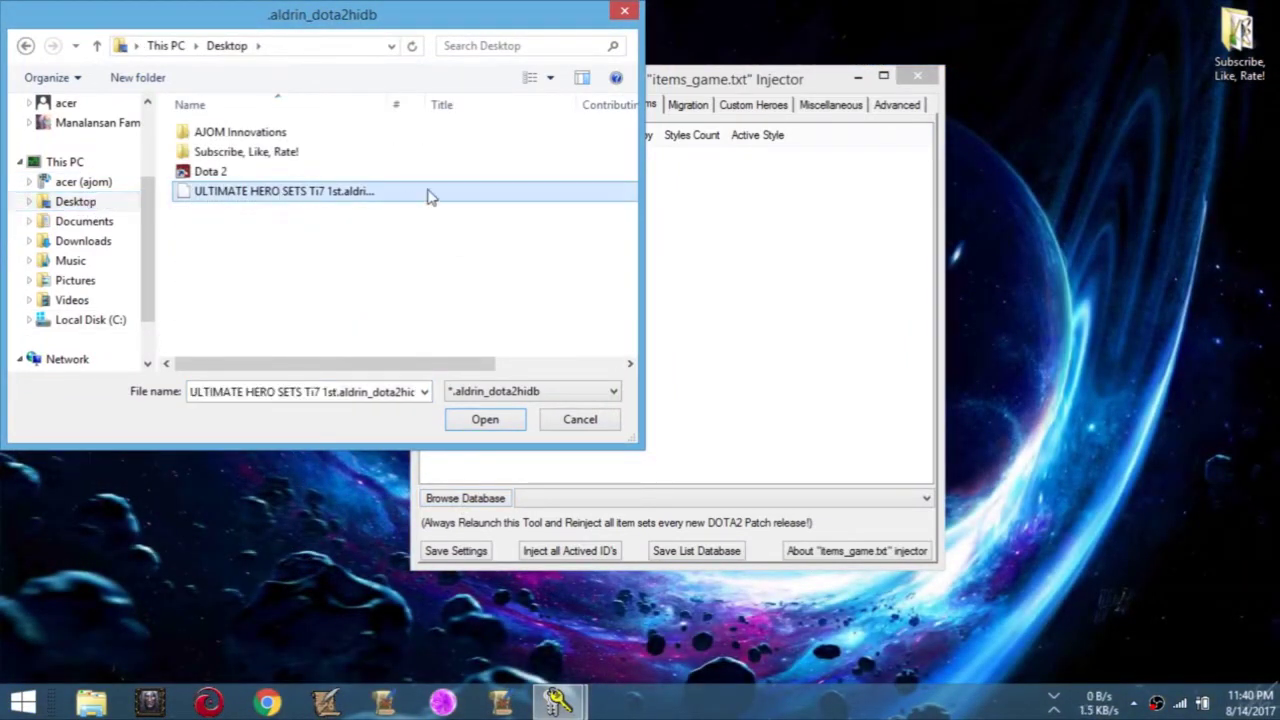
pyautogui.click(484, 421)
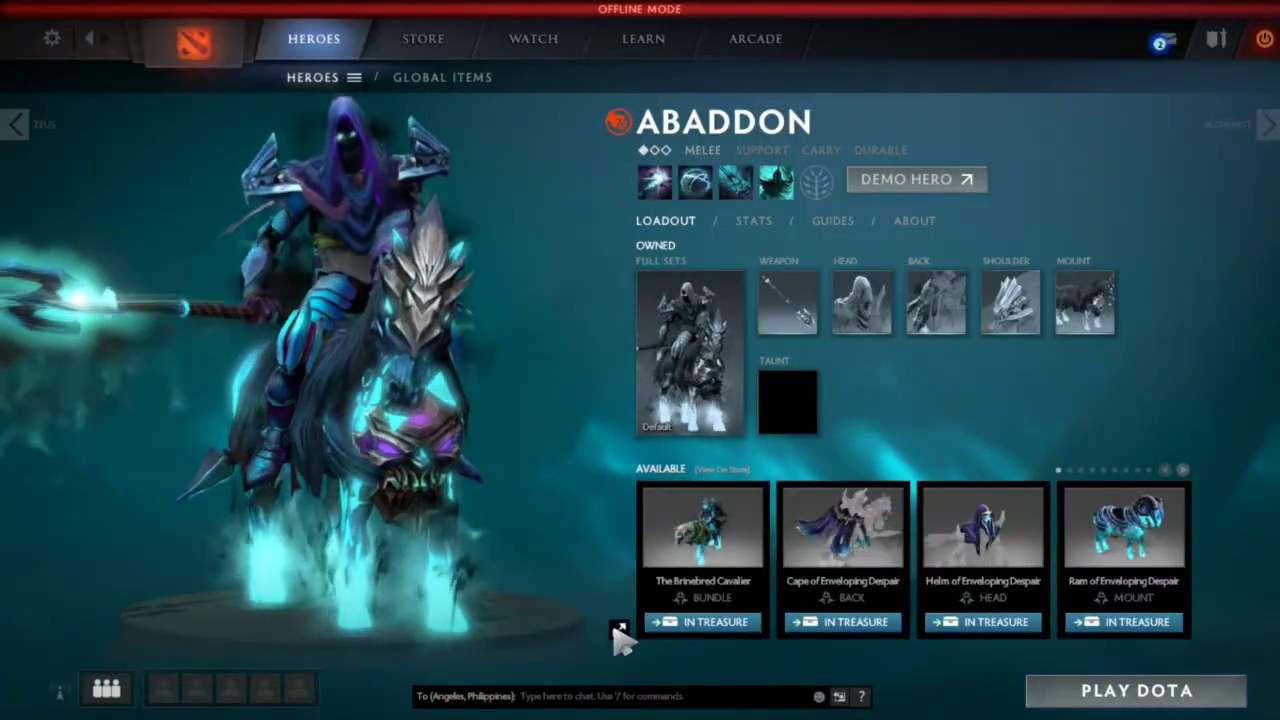
# Step: Switch to Dota 2 and view the hero models full screen from their loadout pages, starting with Abaddon
pyautogui.click(618, 627)
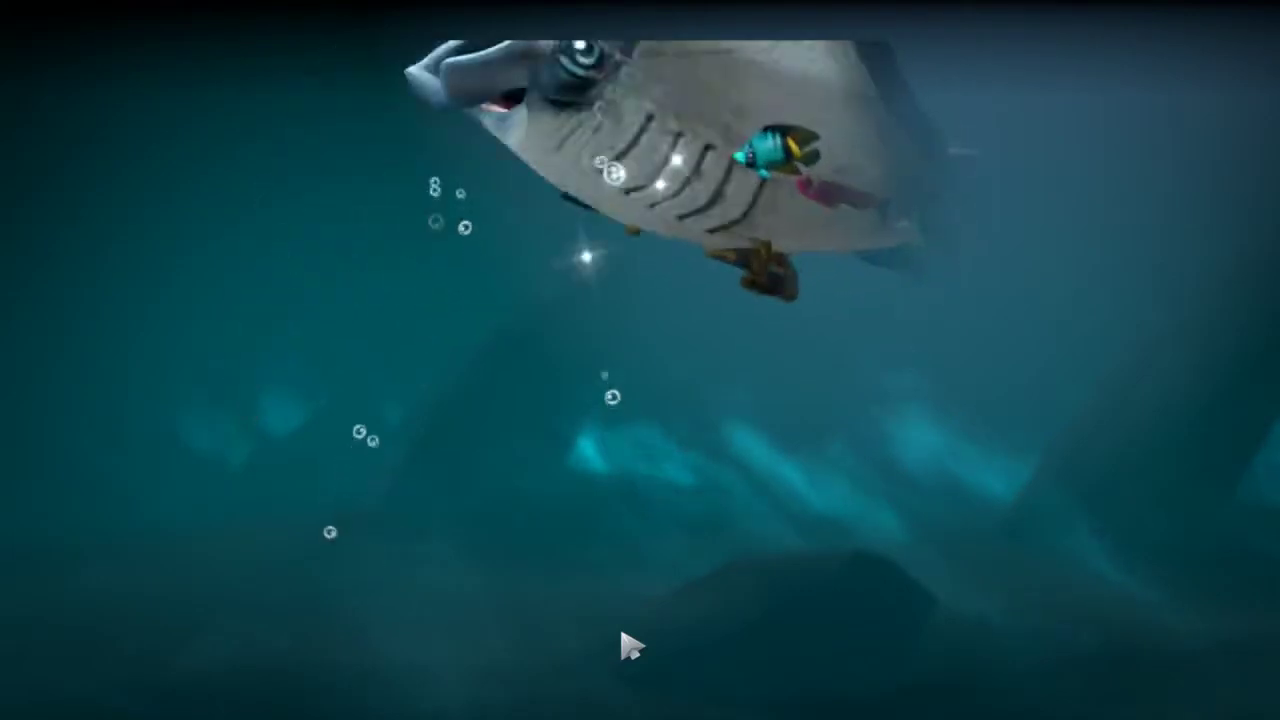
pyautogui.doubleClick(624, 640)
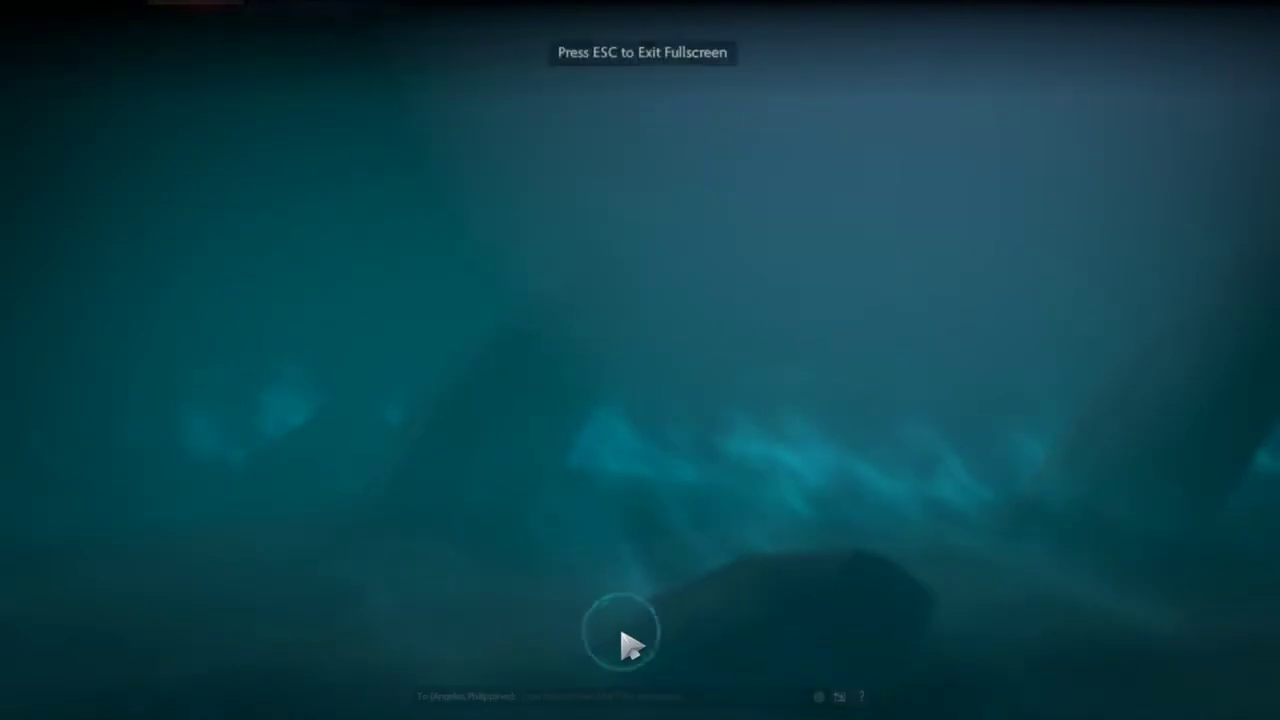